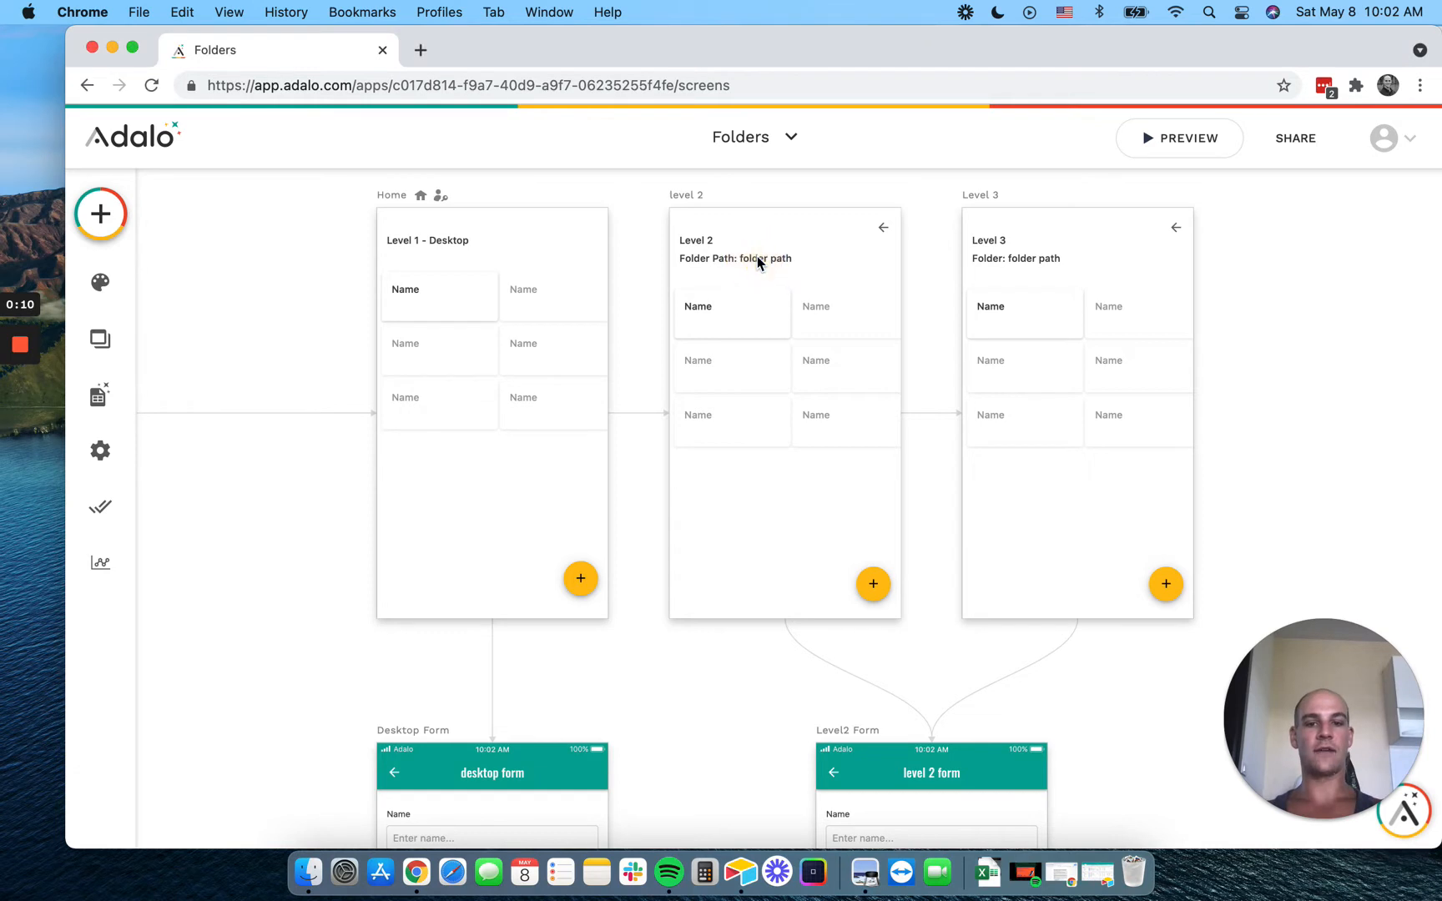
# Step: Inspect the folder path text component on the level 2 screen and how its magic text is set up
pyautogui.click(757, 255)
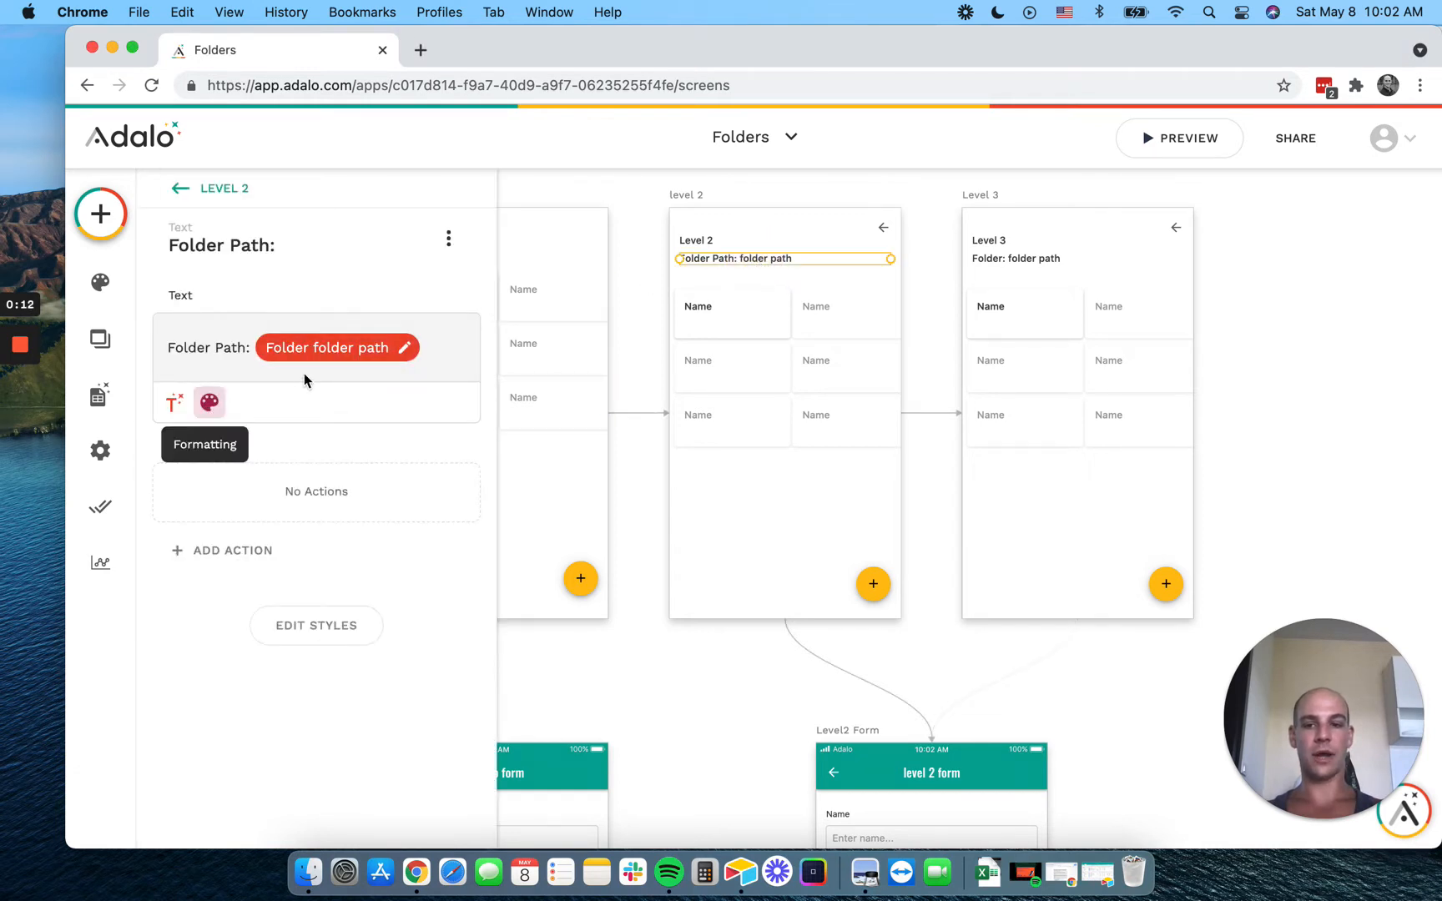
pyautogui.click(658, 755)
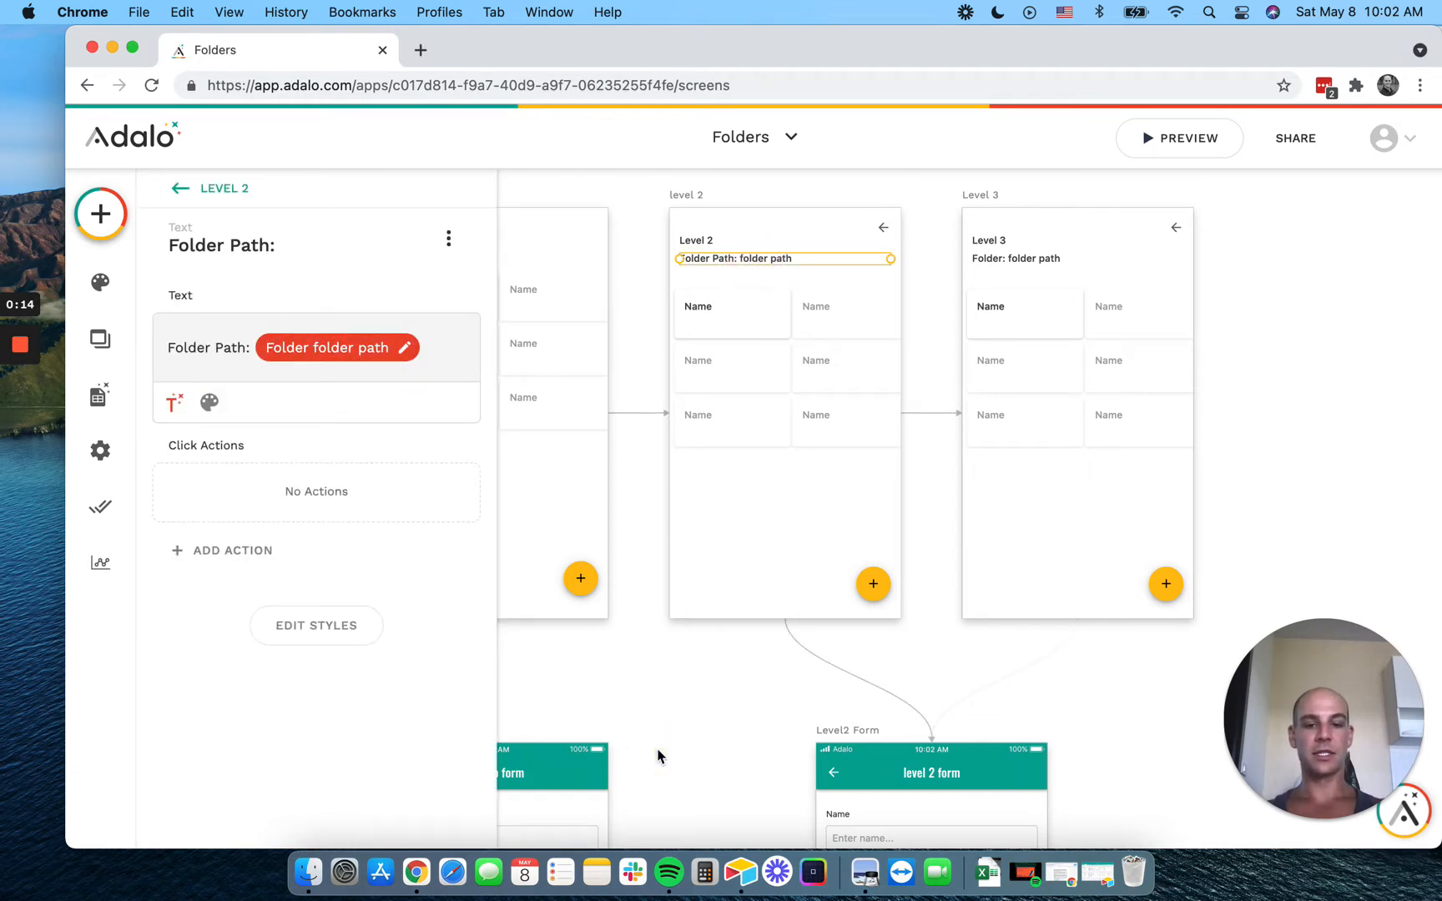
# Step: Review the Desktop Form's collection settings and the folder path value in its submit button's Update folder action
pyautogui.scroll(-5, 658, 755)
pyautogui.click(554, 549)
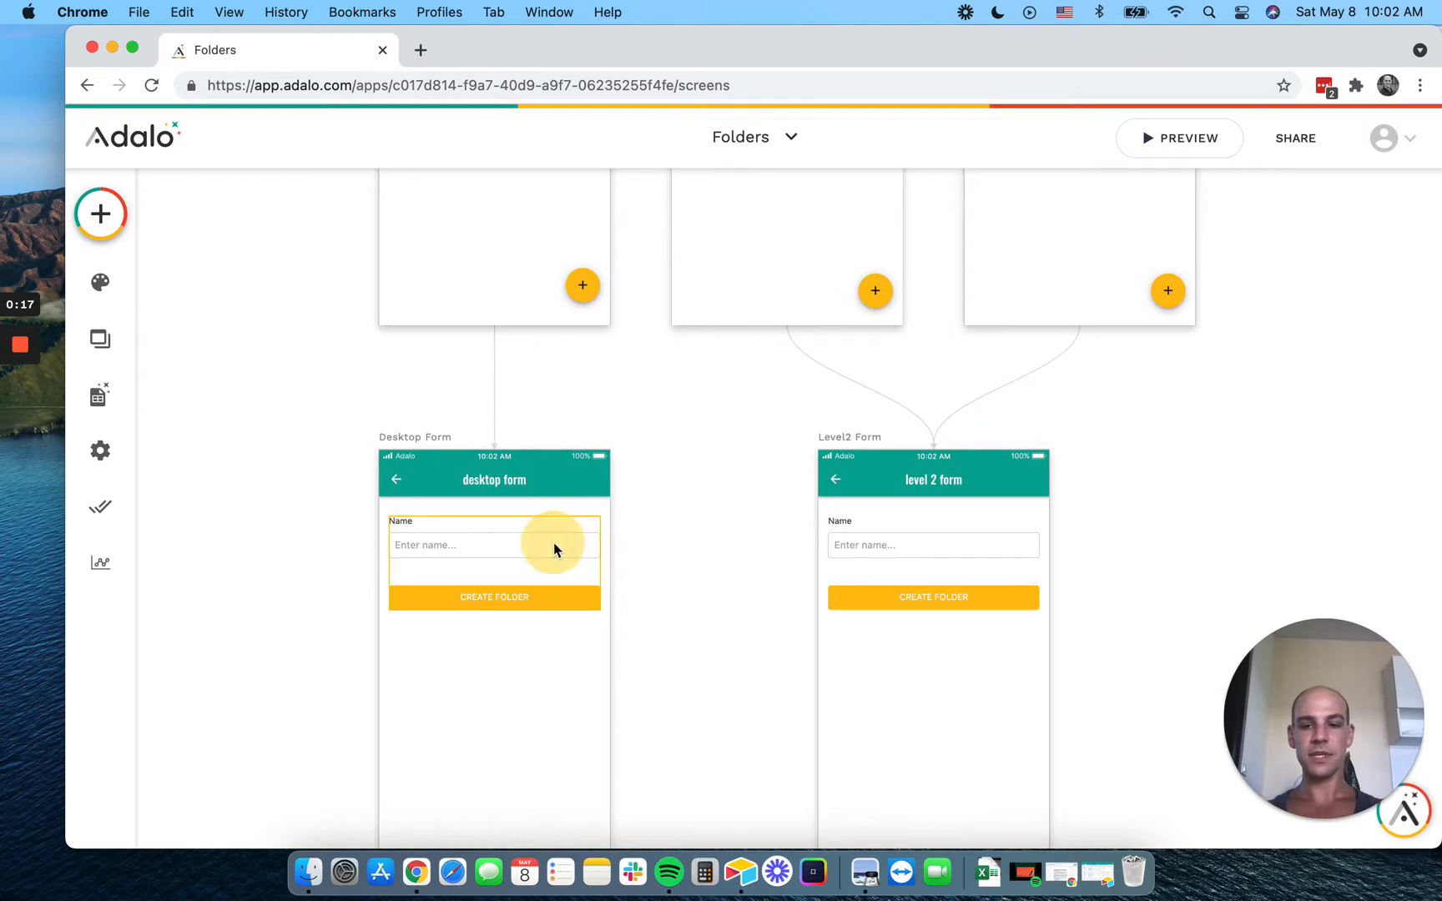
pyautogui.click(98, 399)
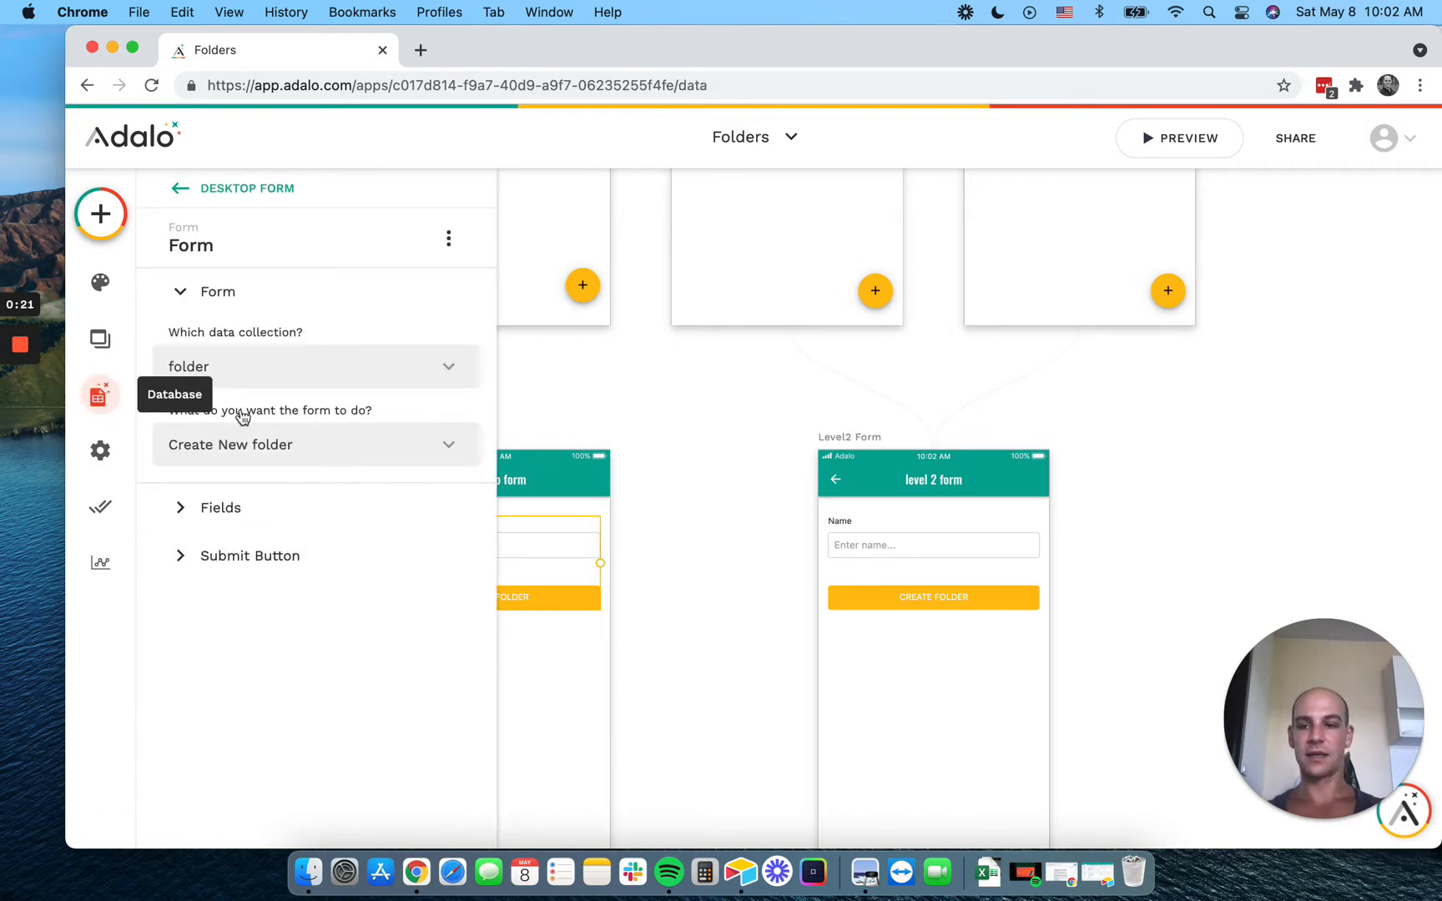
pyautogui.click(578, 549)
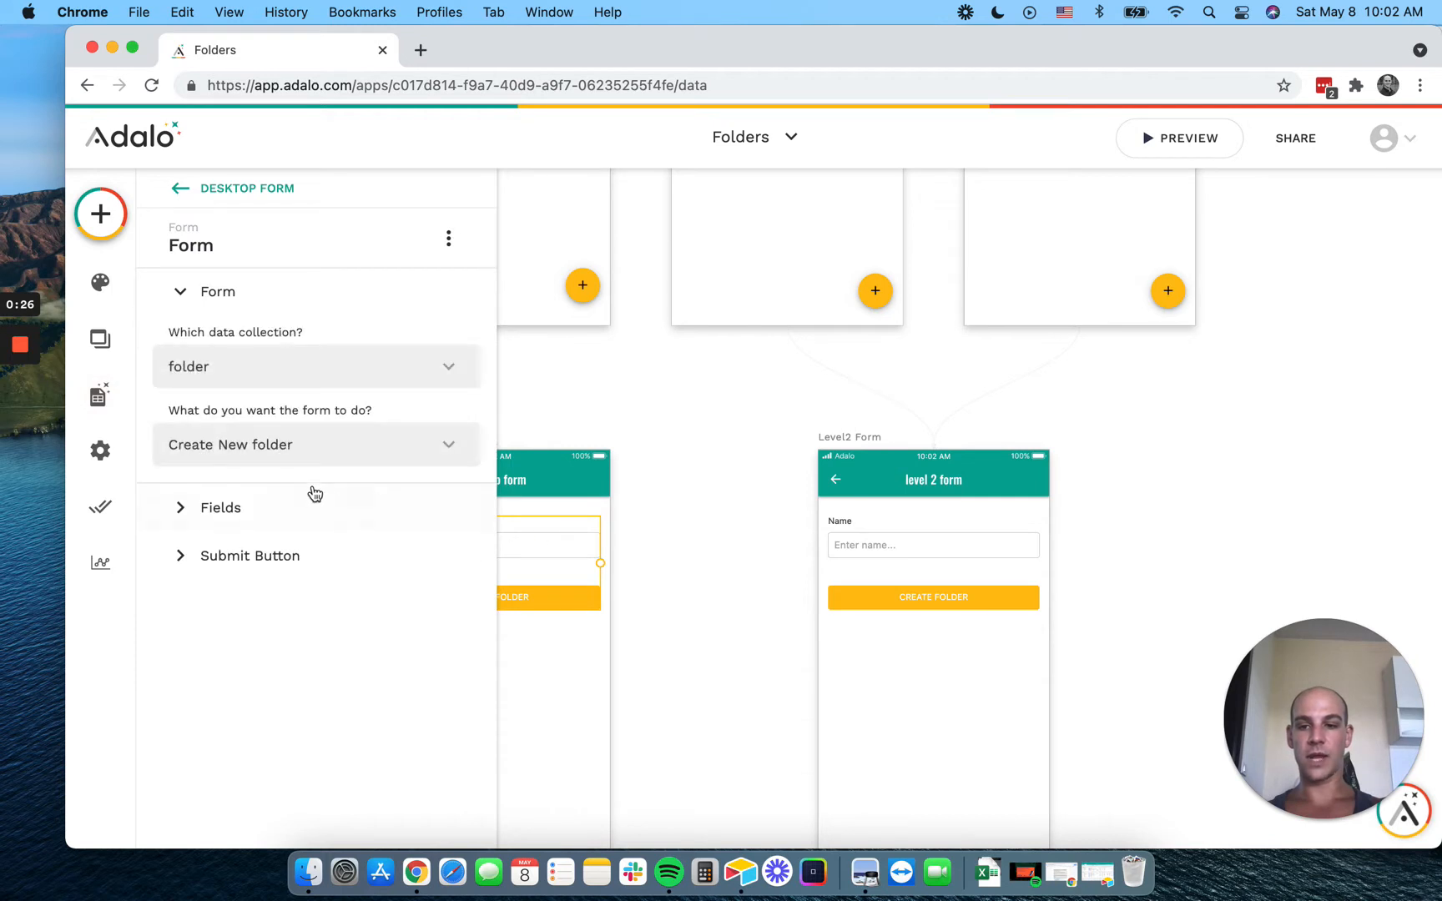
pyautogui.click(262, 558)
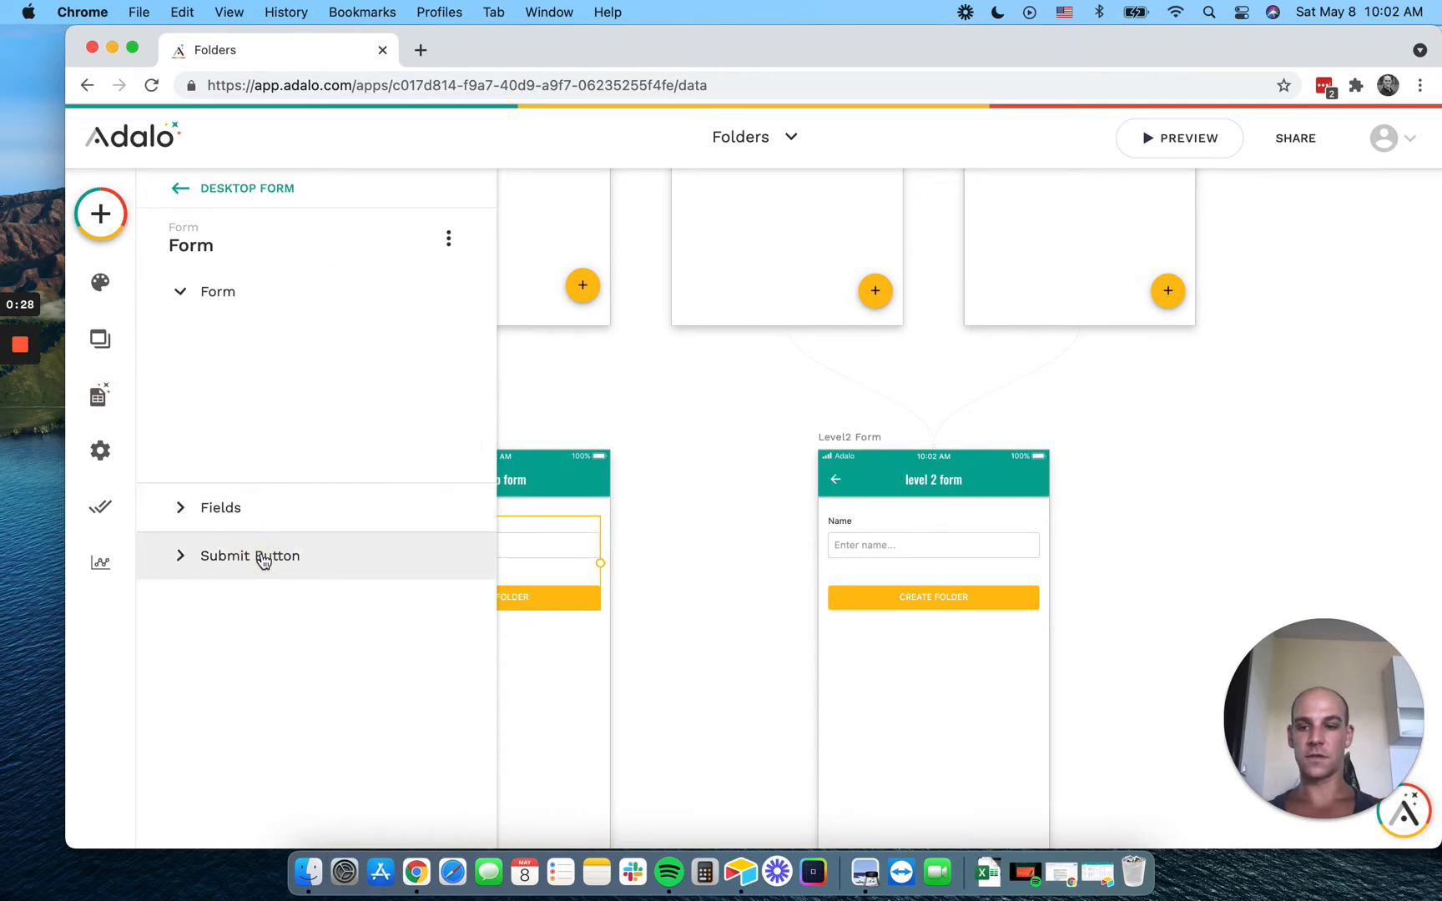
pyautogui.scroll(-1, 263, 564)
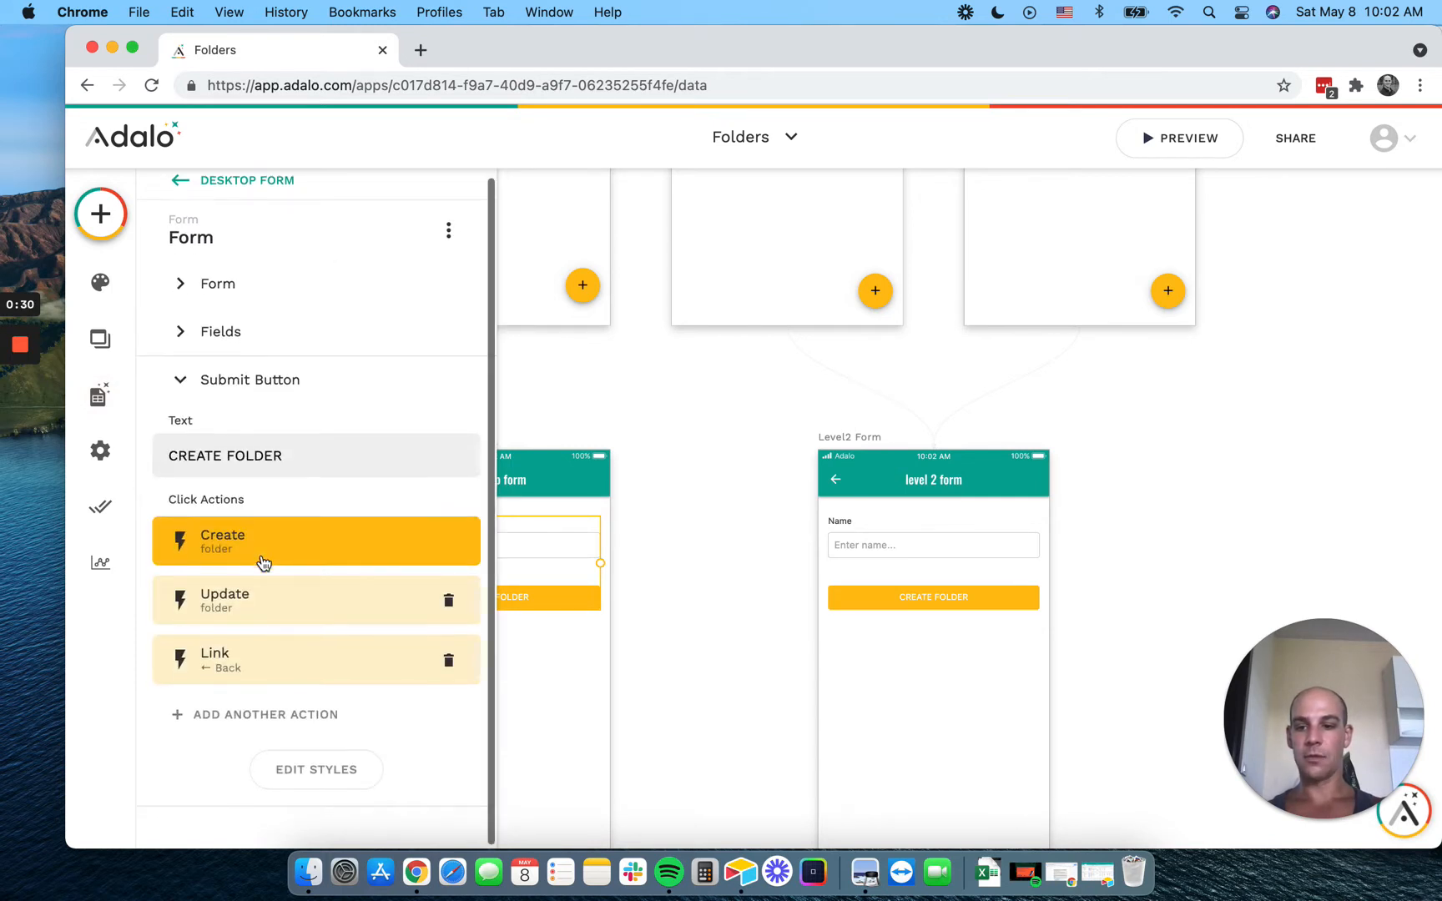
pyautogui.click(261, 610)
pyautogui.scroll(-5, 259, 607)
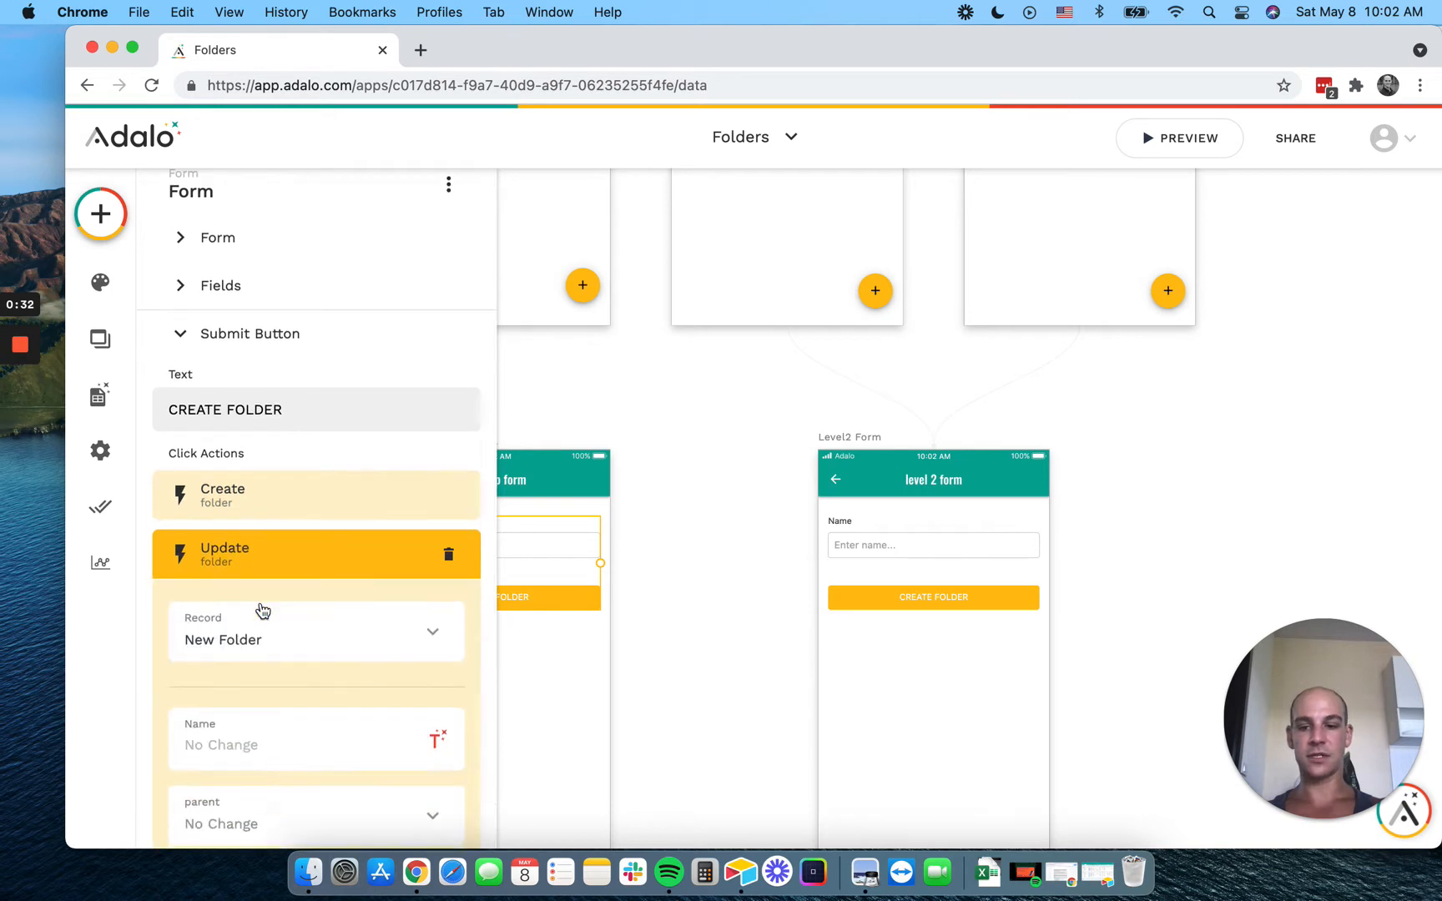
pyautogui.click(191, 532)
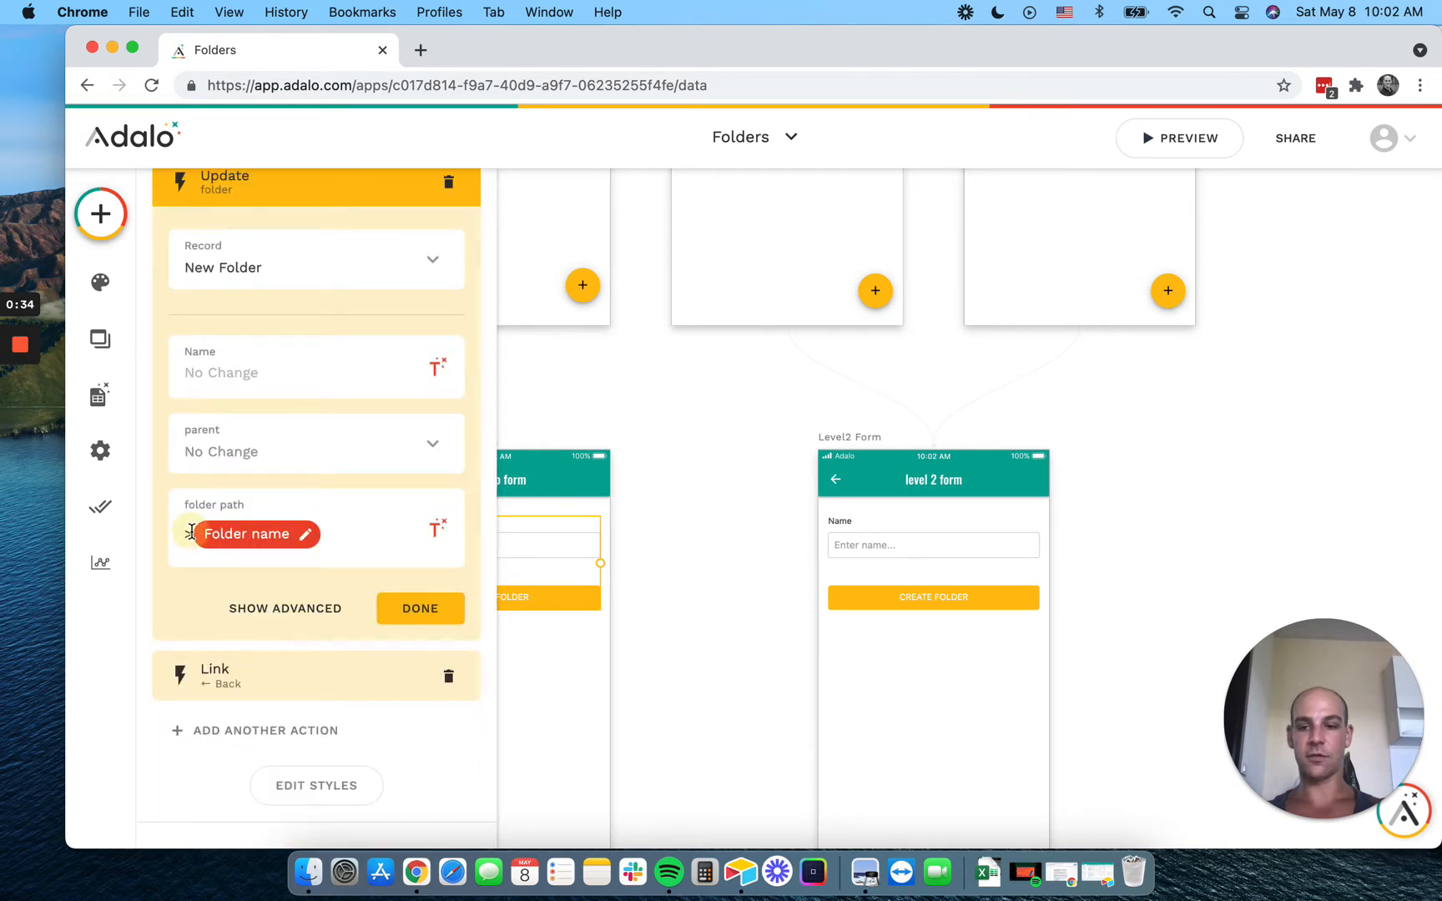
pyautogui.click(430, 606)
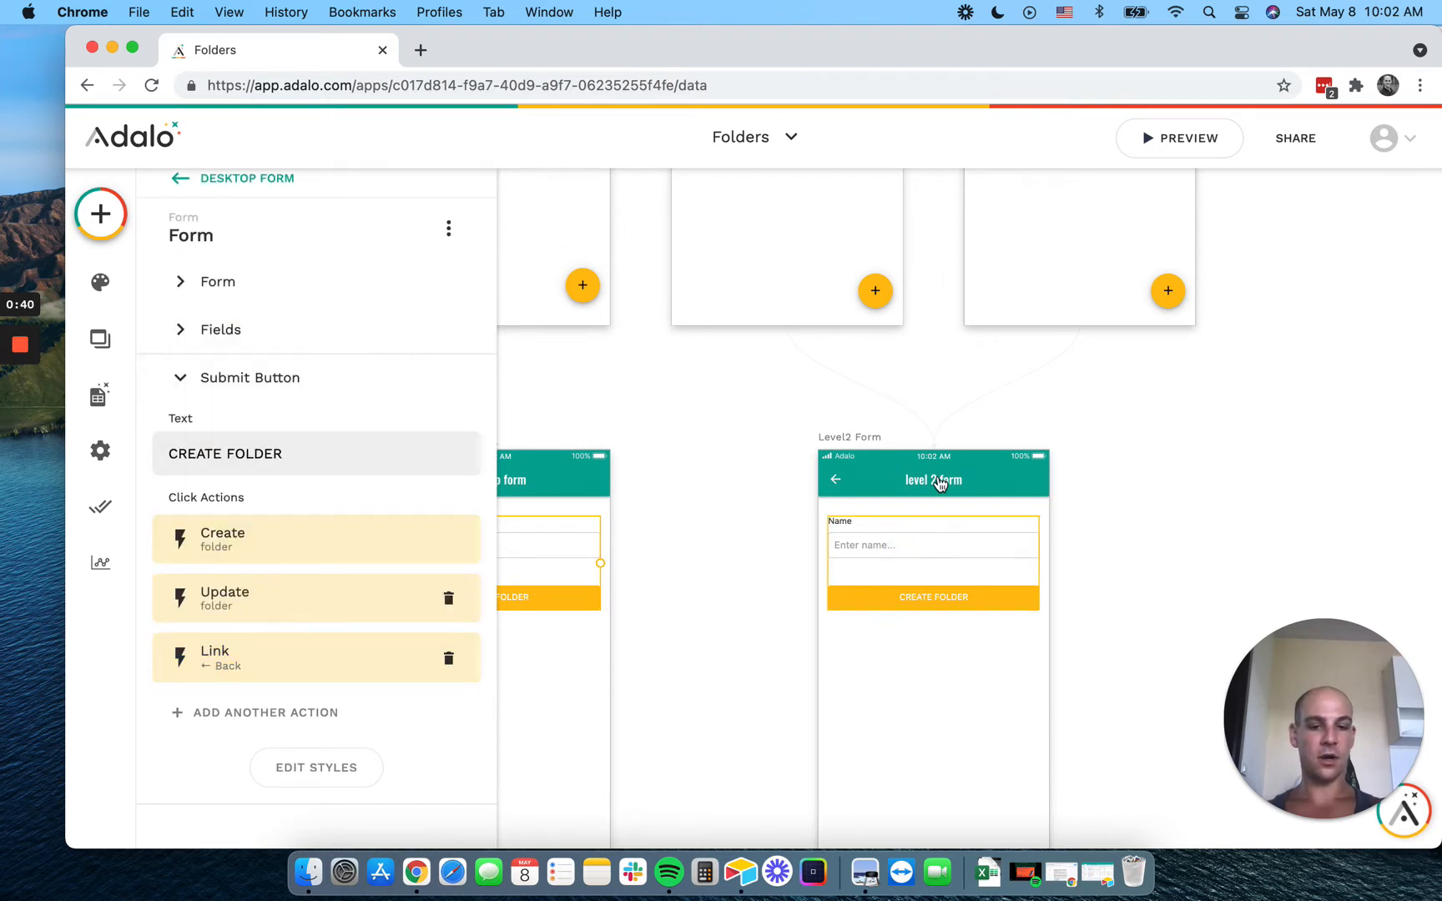
# Step: Review the Level2 Form's automatic fields and the folder path value in its submit button's Update folder action
pyautogui.click(854, 530)
pyautogui.click(251, 555)
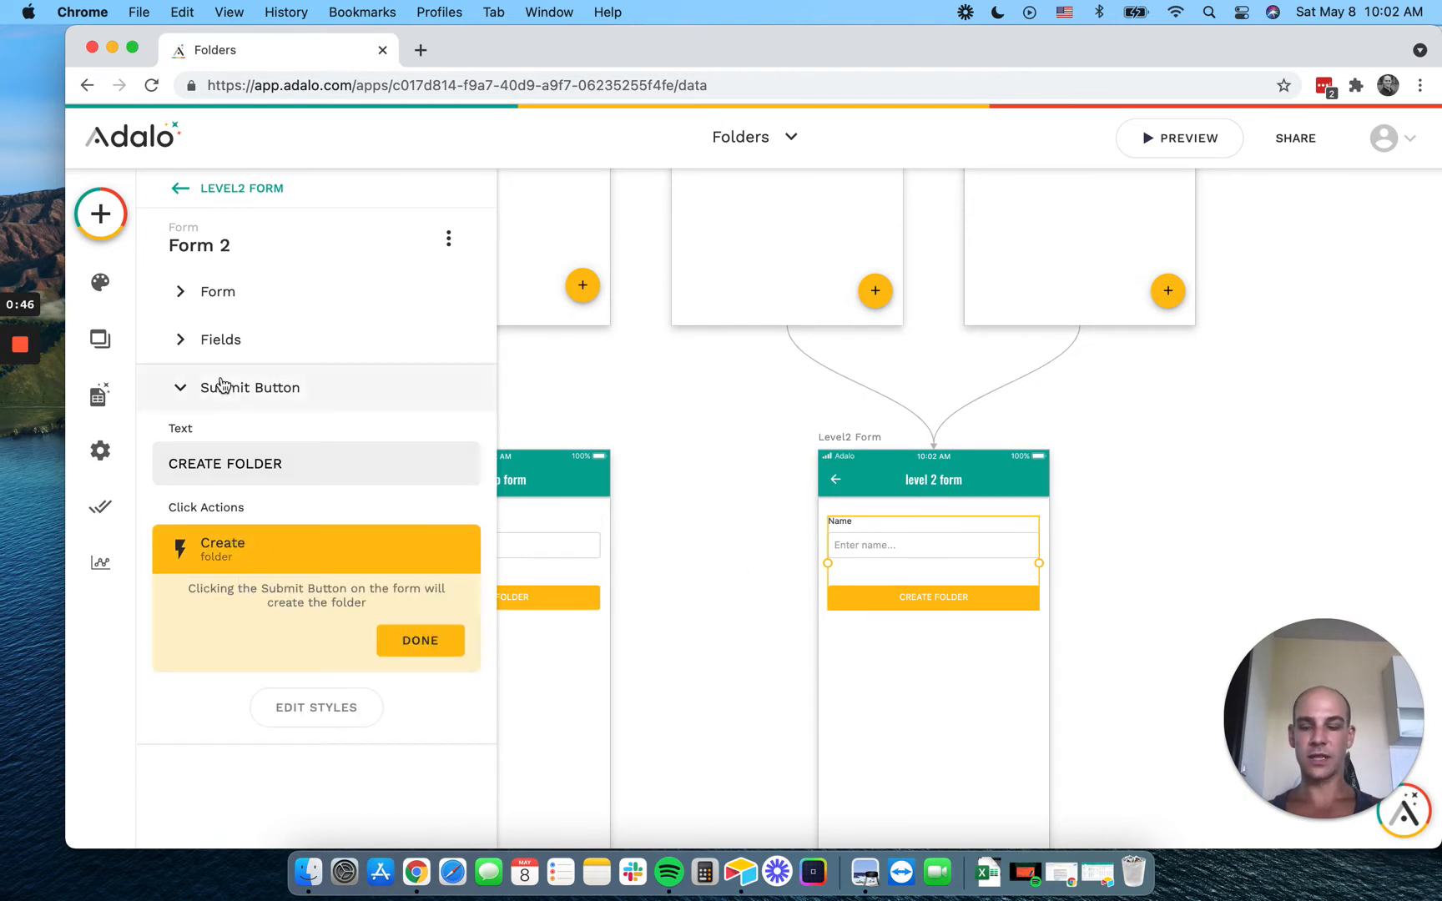
pyautogui.click(420, 641)
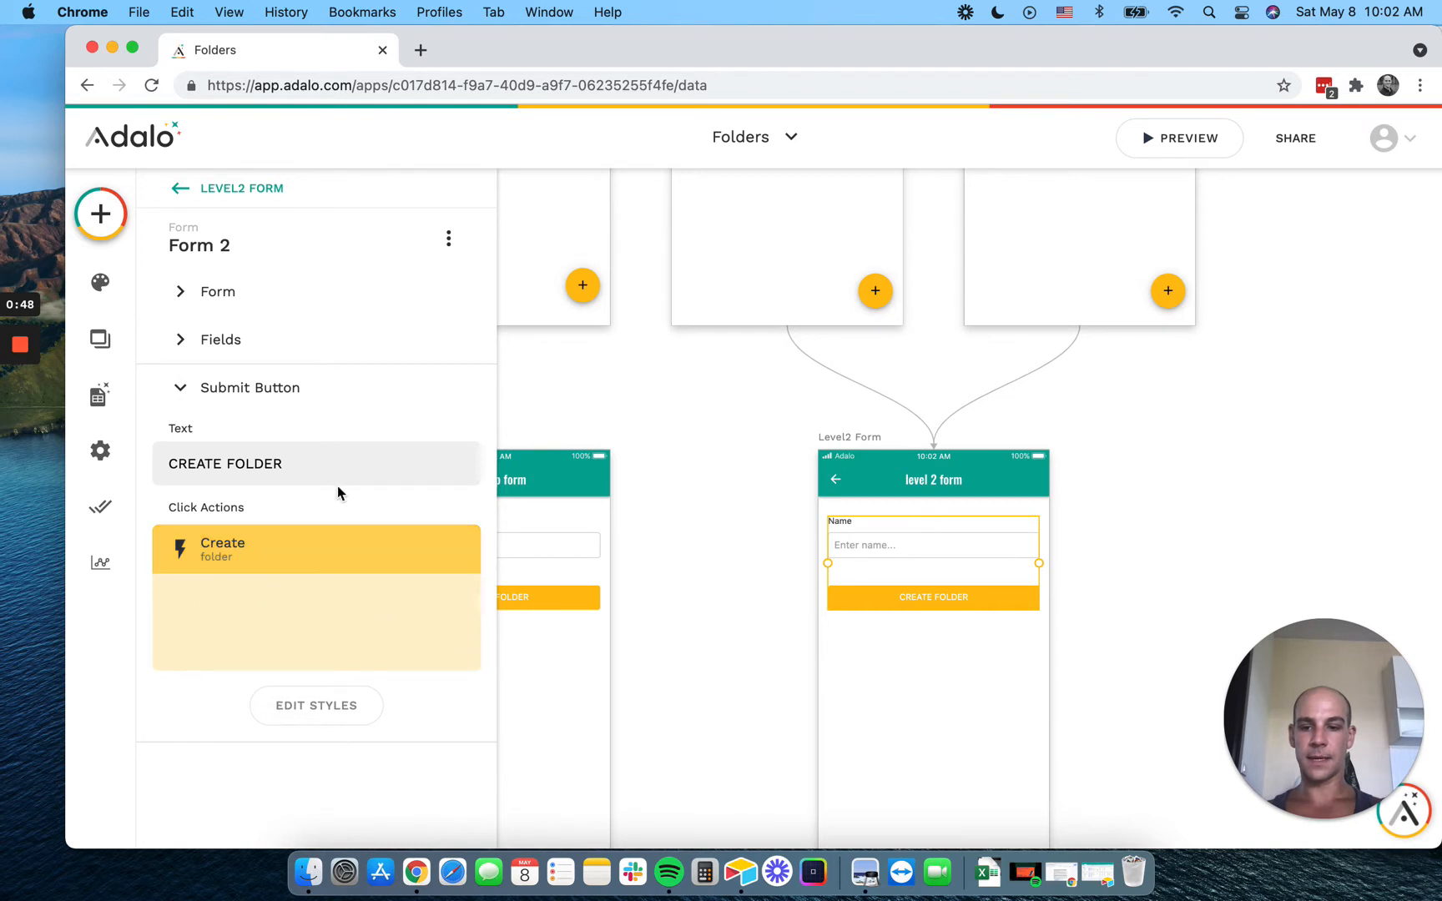
pyautogui.click(968, 593)
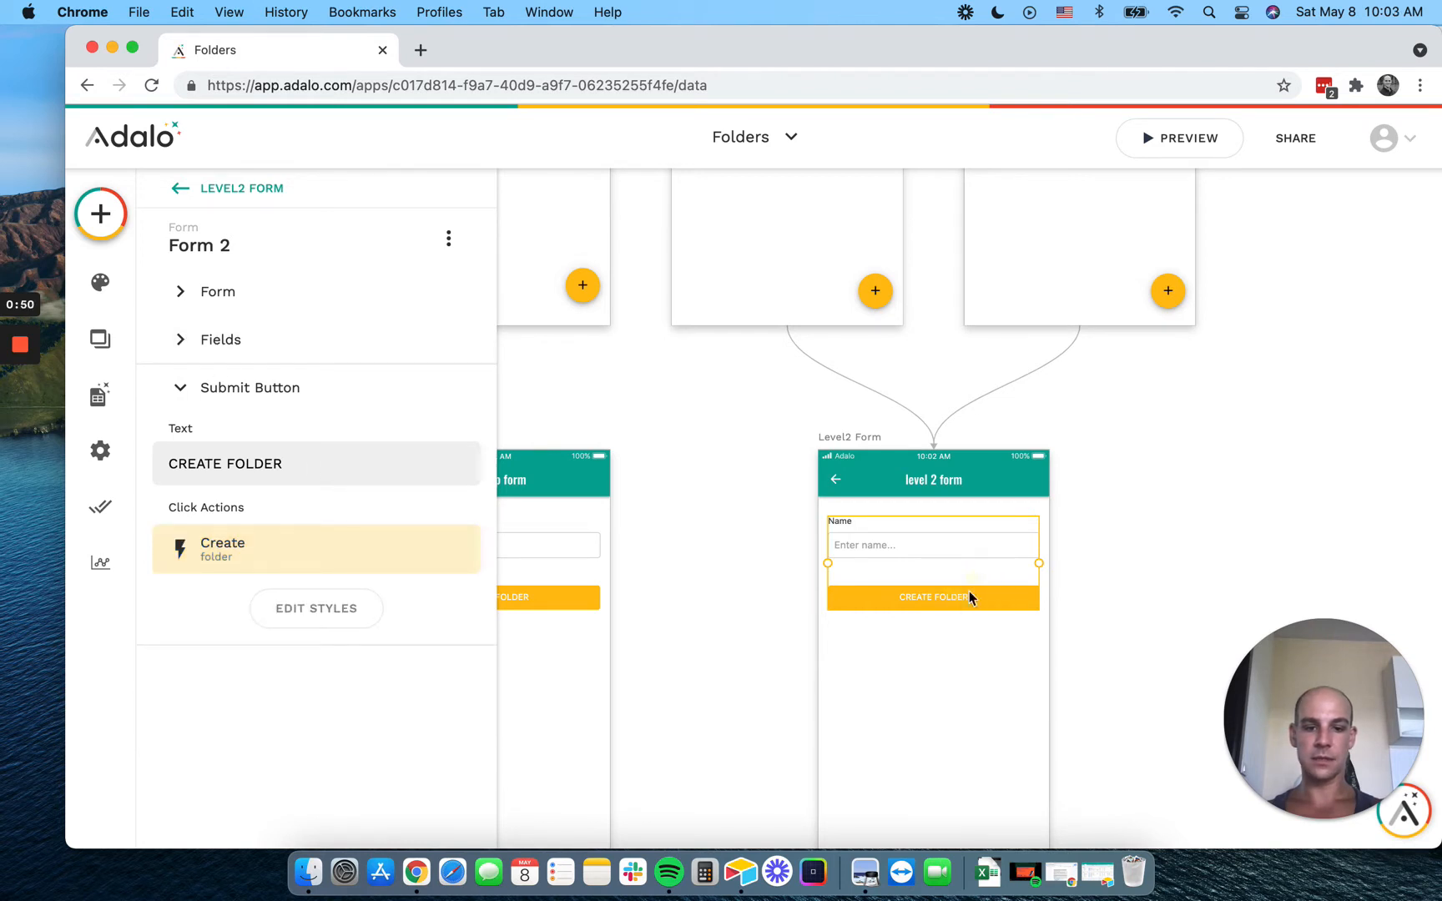
pyautogui.click(178, 341)
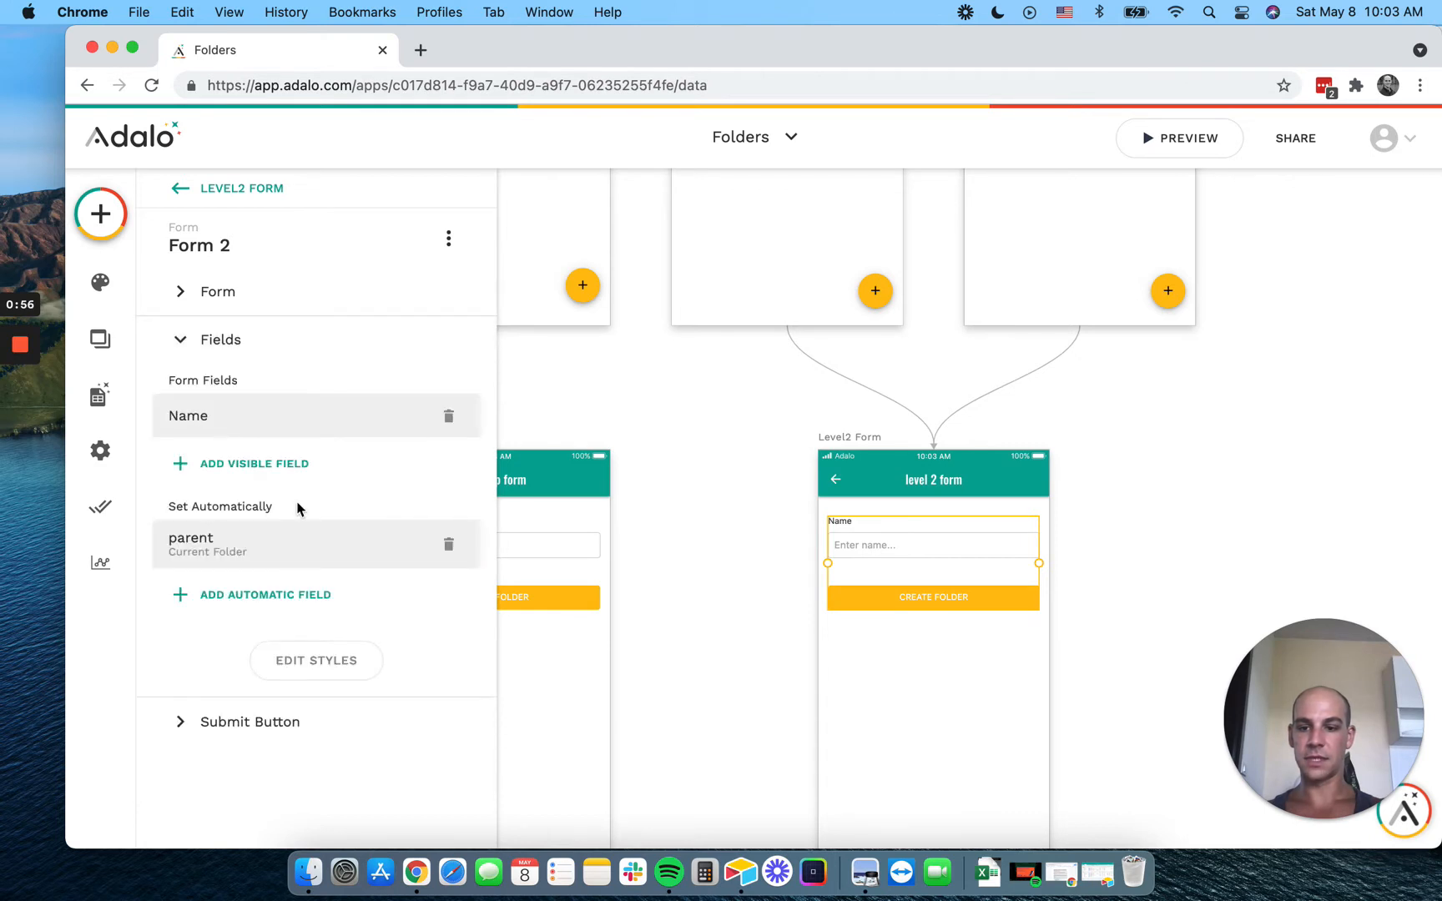
pyautogui.click(194, 716)
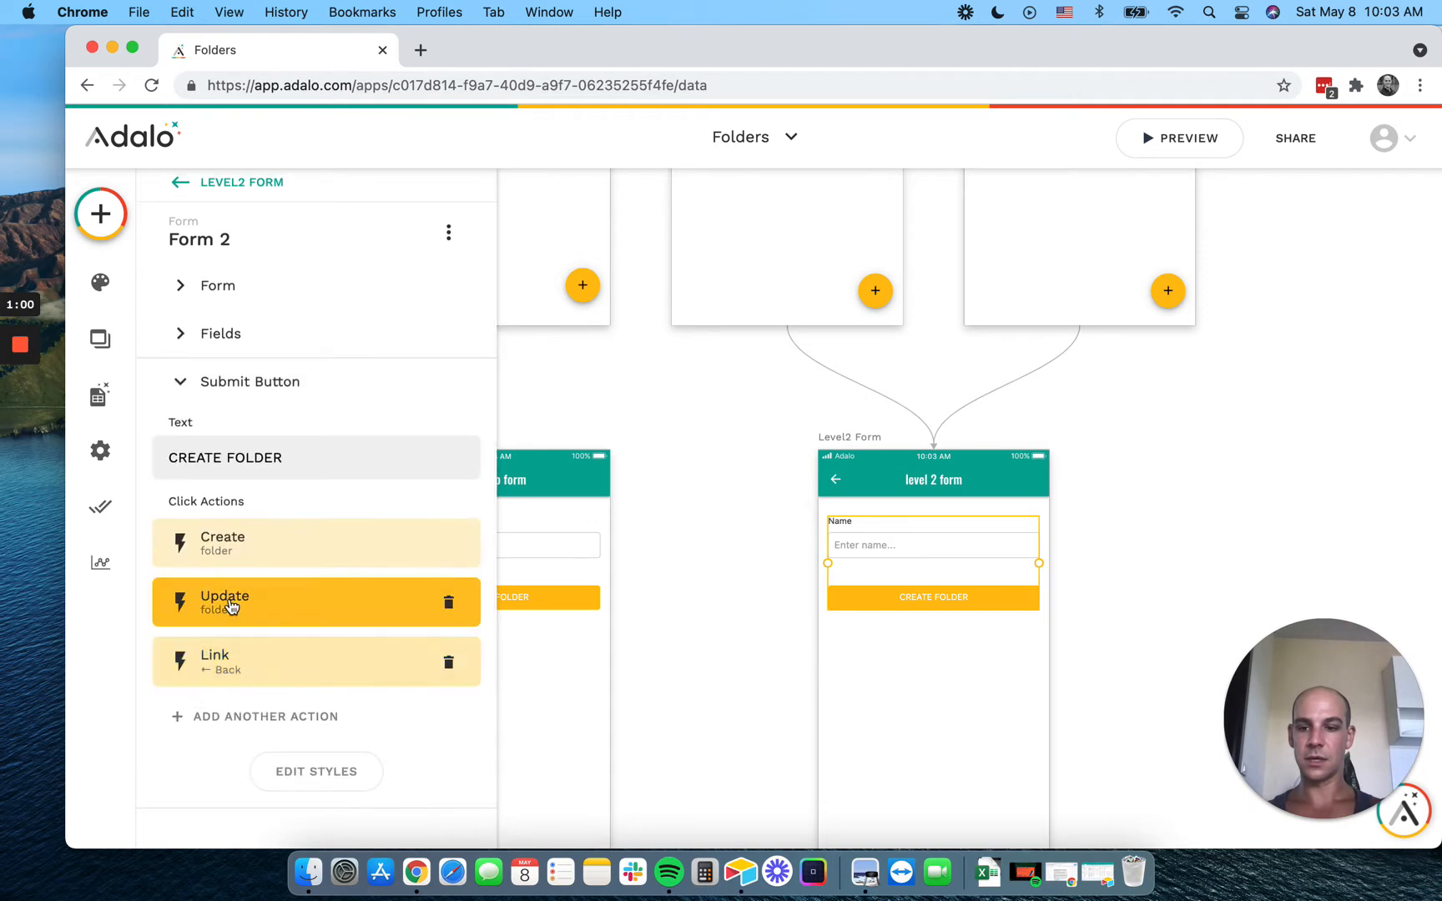
pyautogui.click(232, 605)
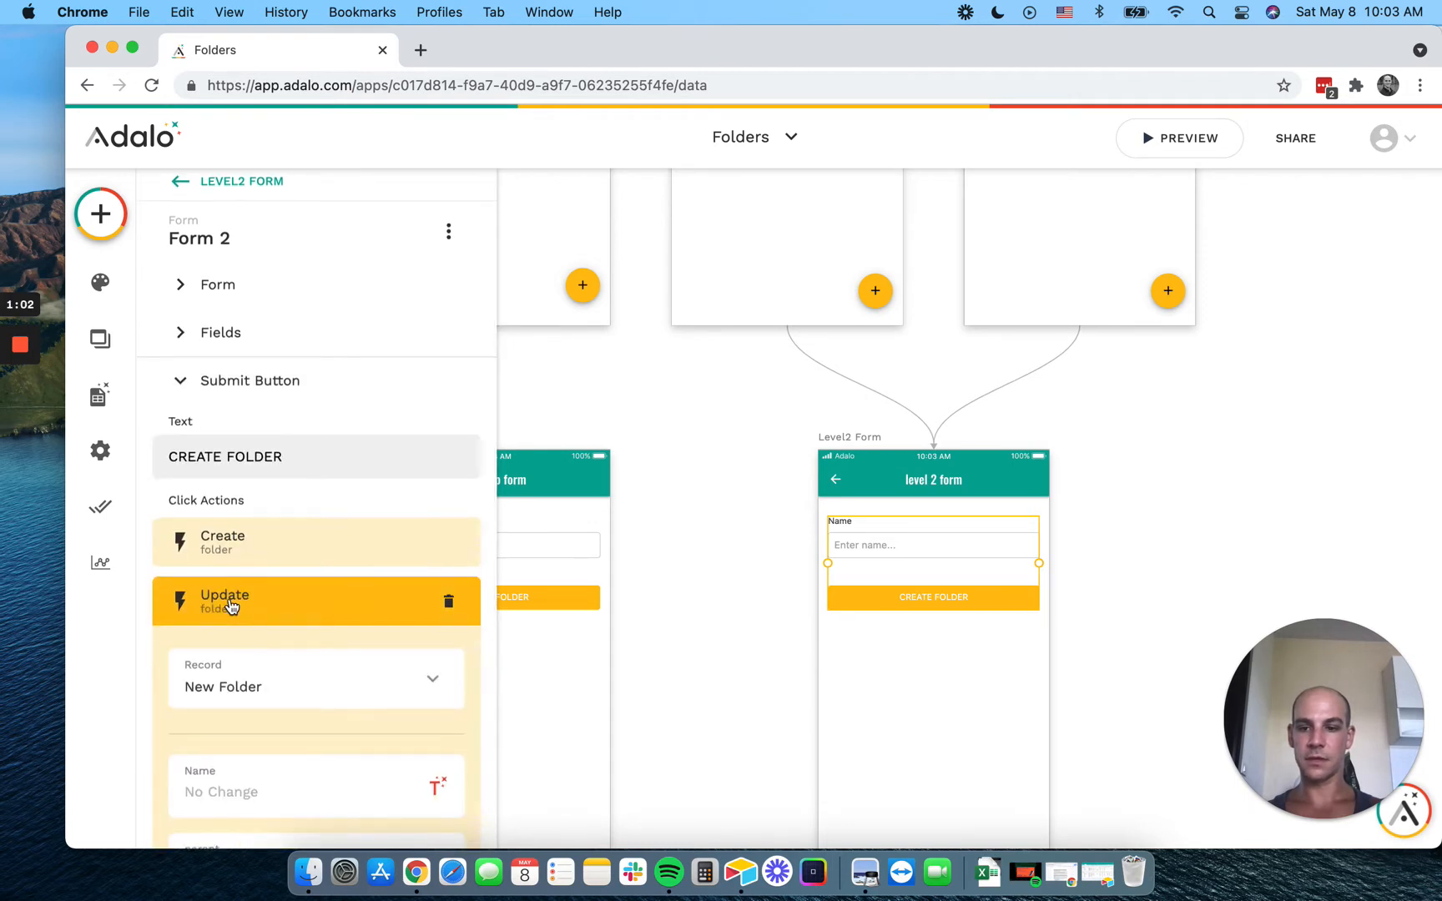
pyautogui.scroll(-5, 232, 605)
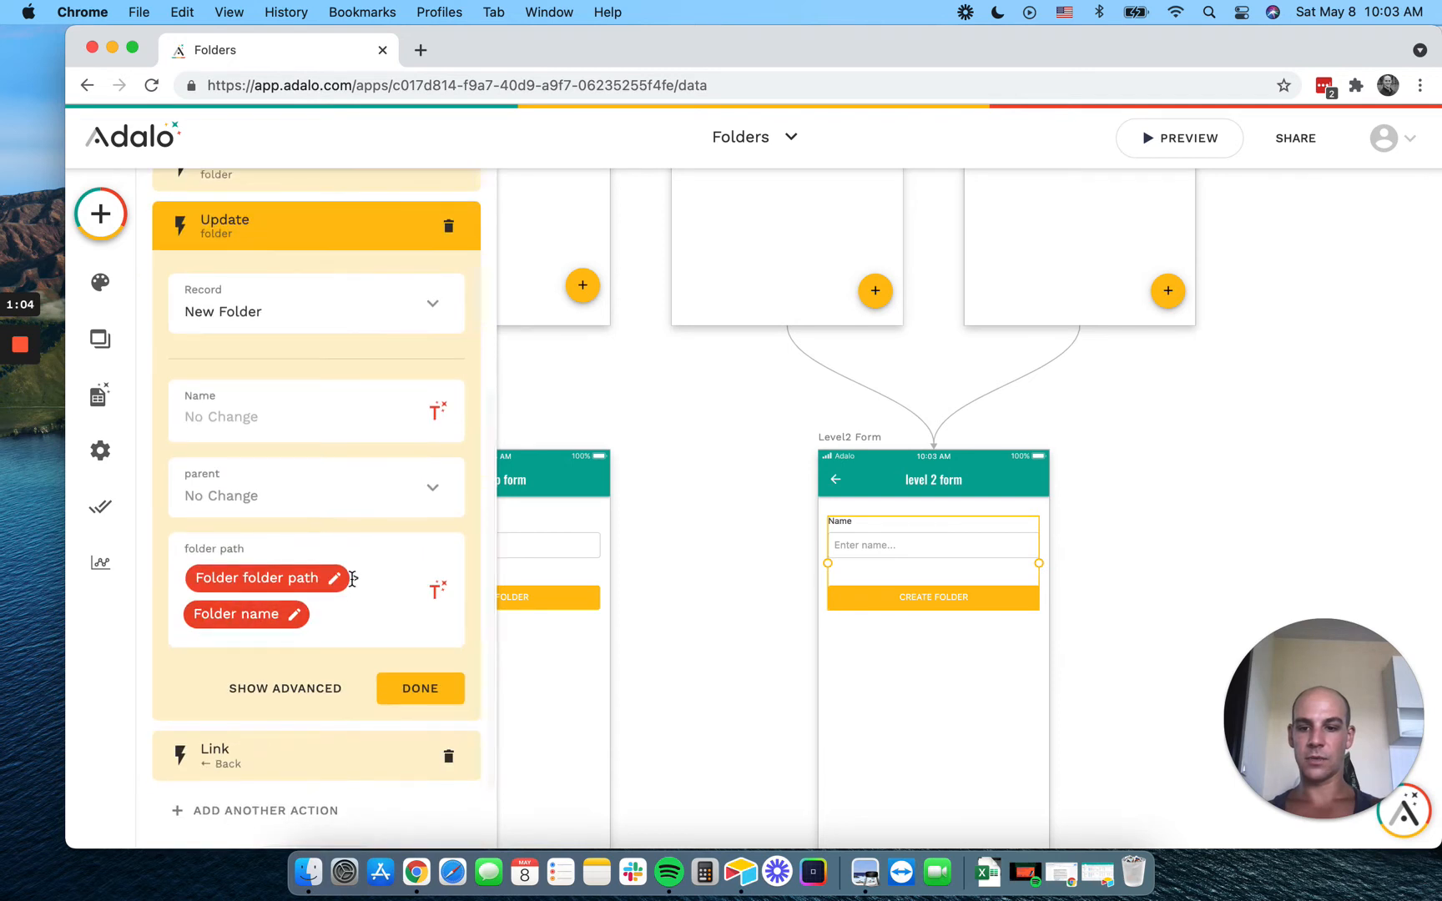
pyautogui.click(351, 579)
pyautogui.click(377, 575)
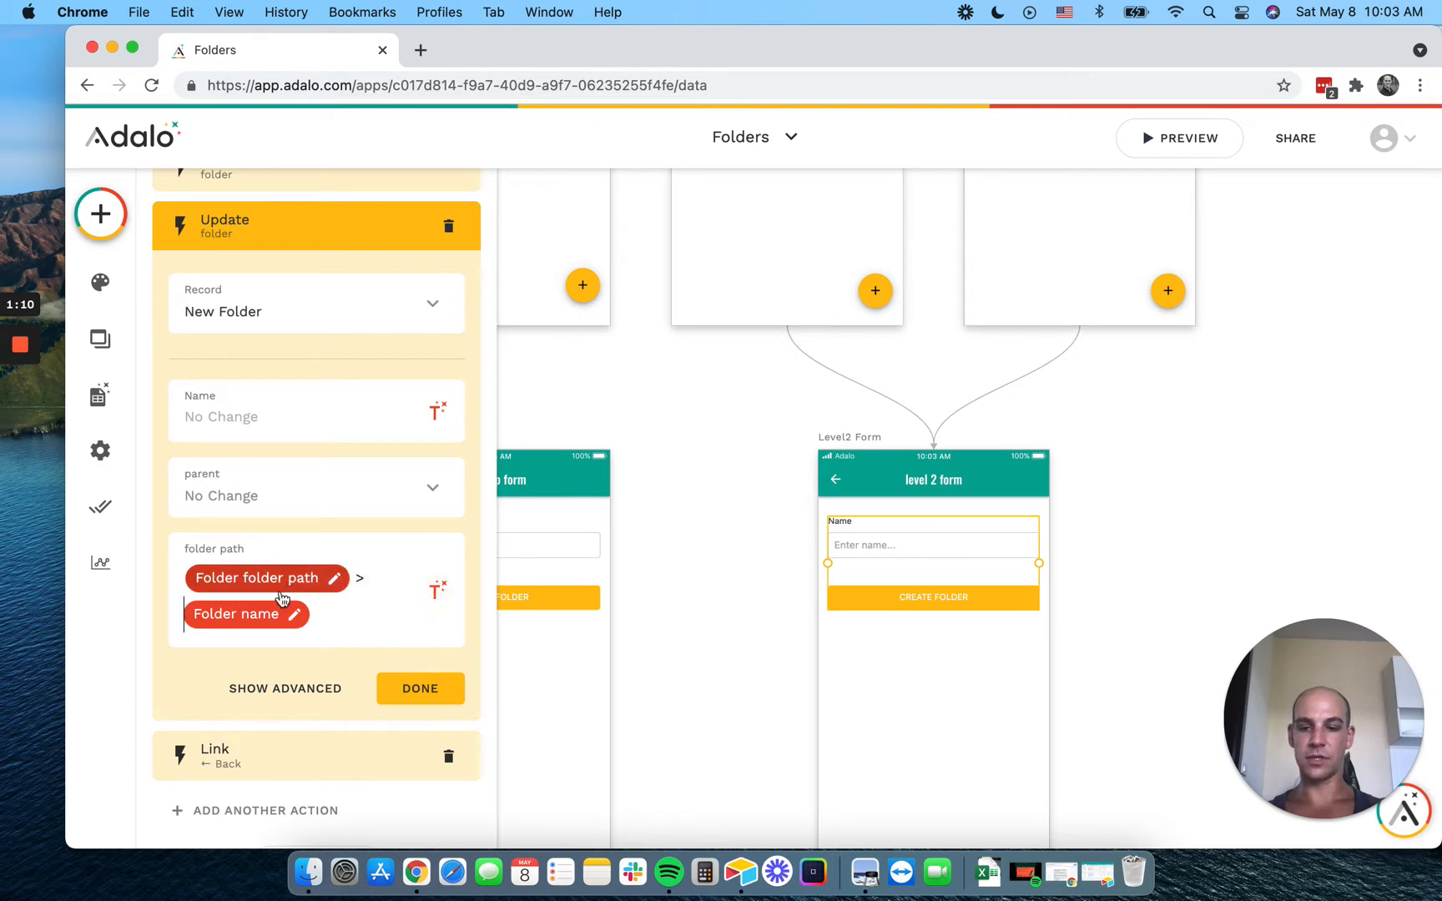
pyautogui.click(418, 691)
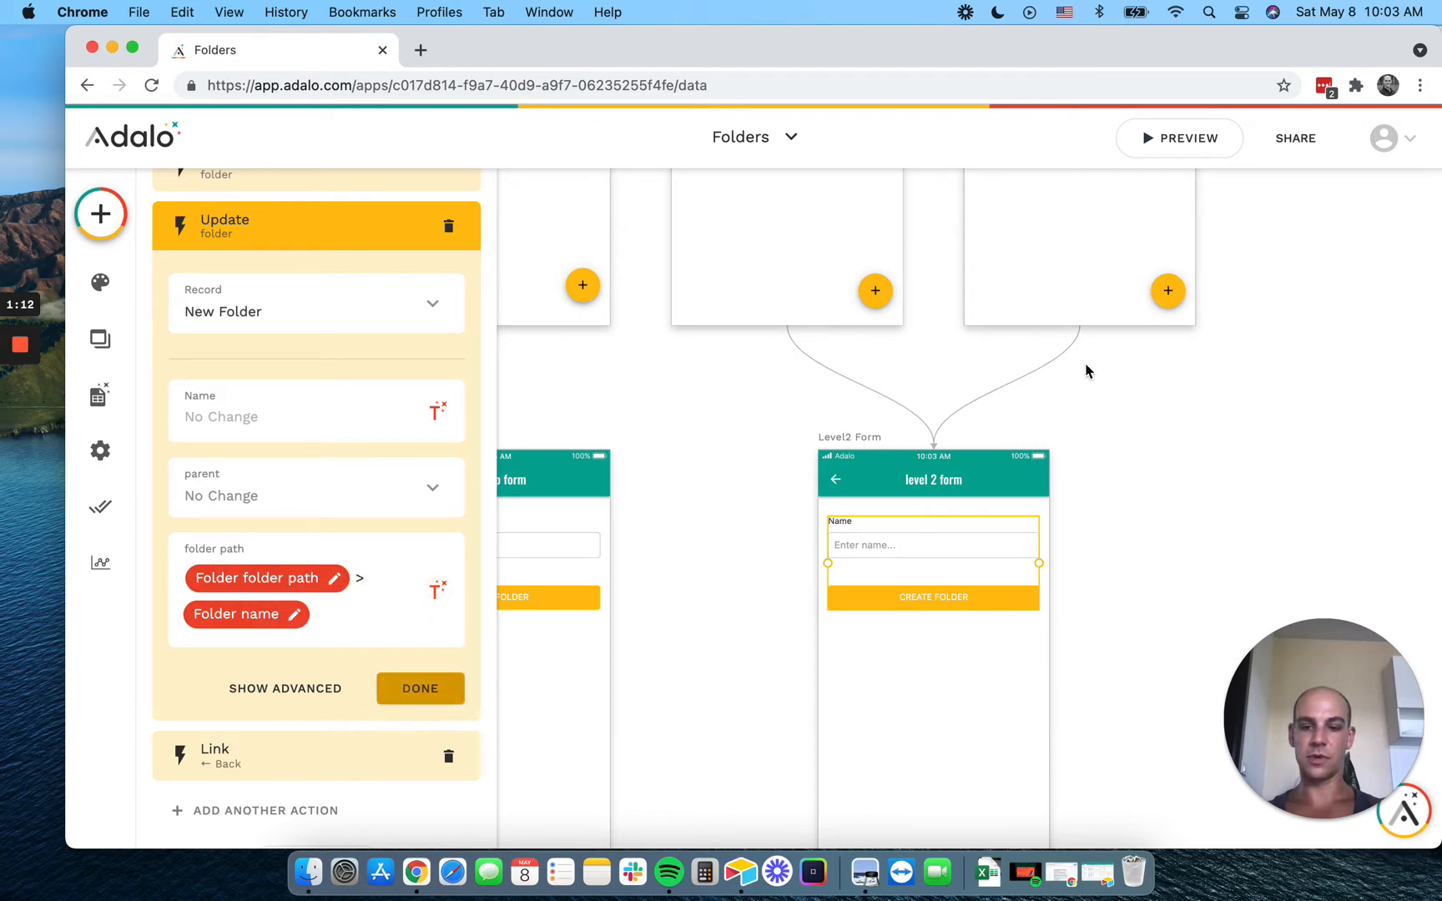
# Step: Preview the app and create a desktop-level folder named "Desktop Folder 2"
pyautogui.click(1192, 142)
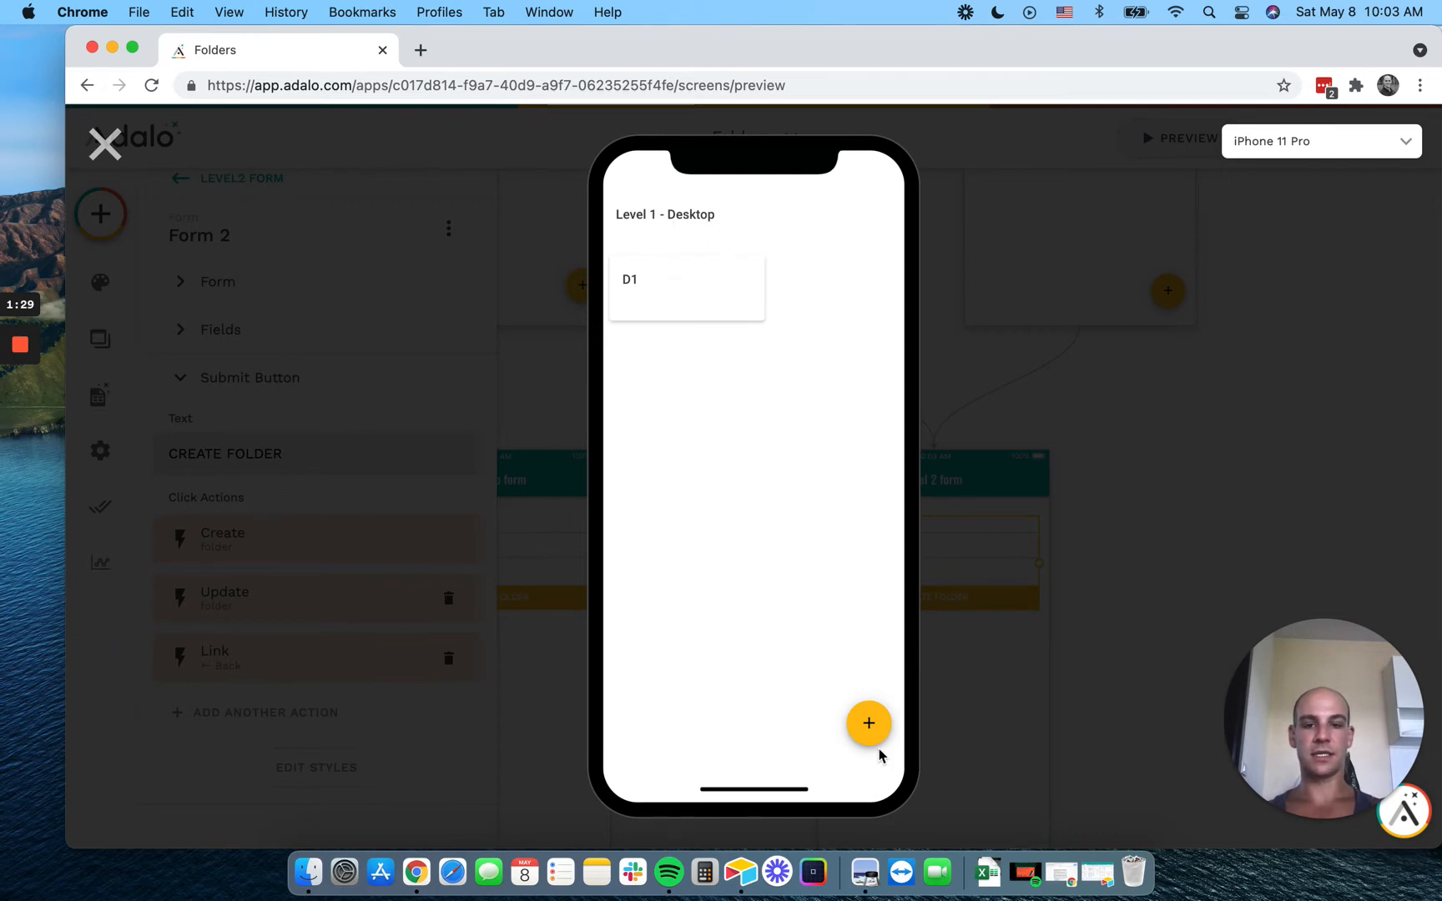
pyautogui.click(869, 722)
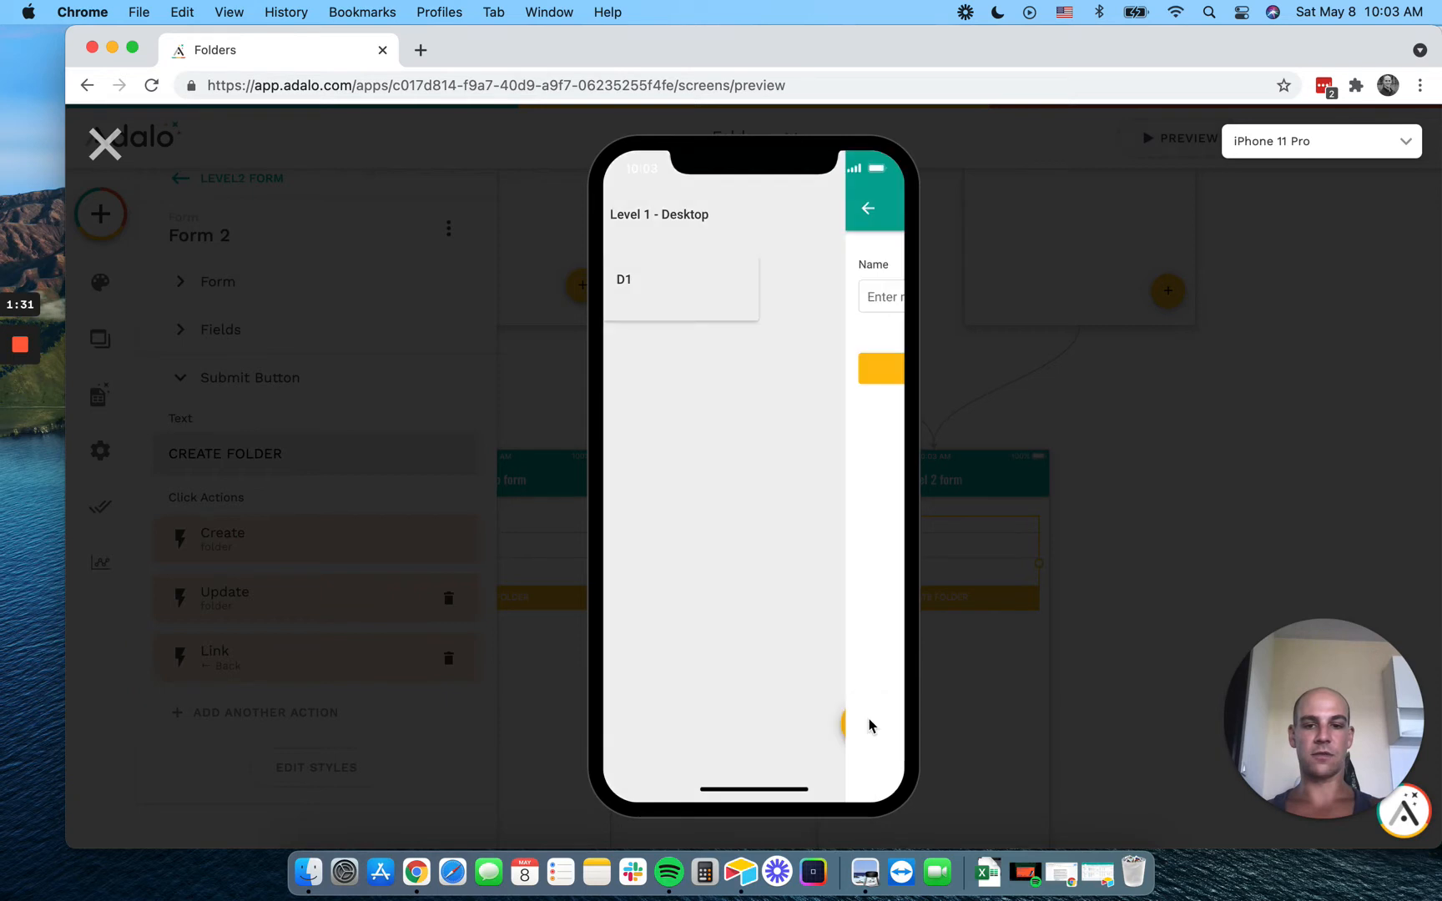
pyautogui.click(768, 293)
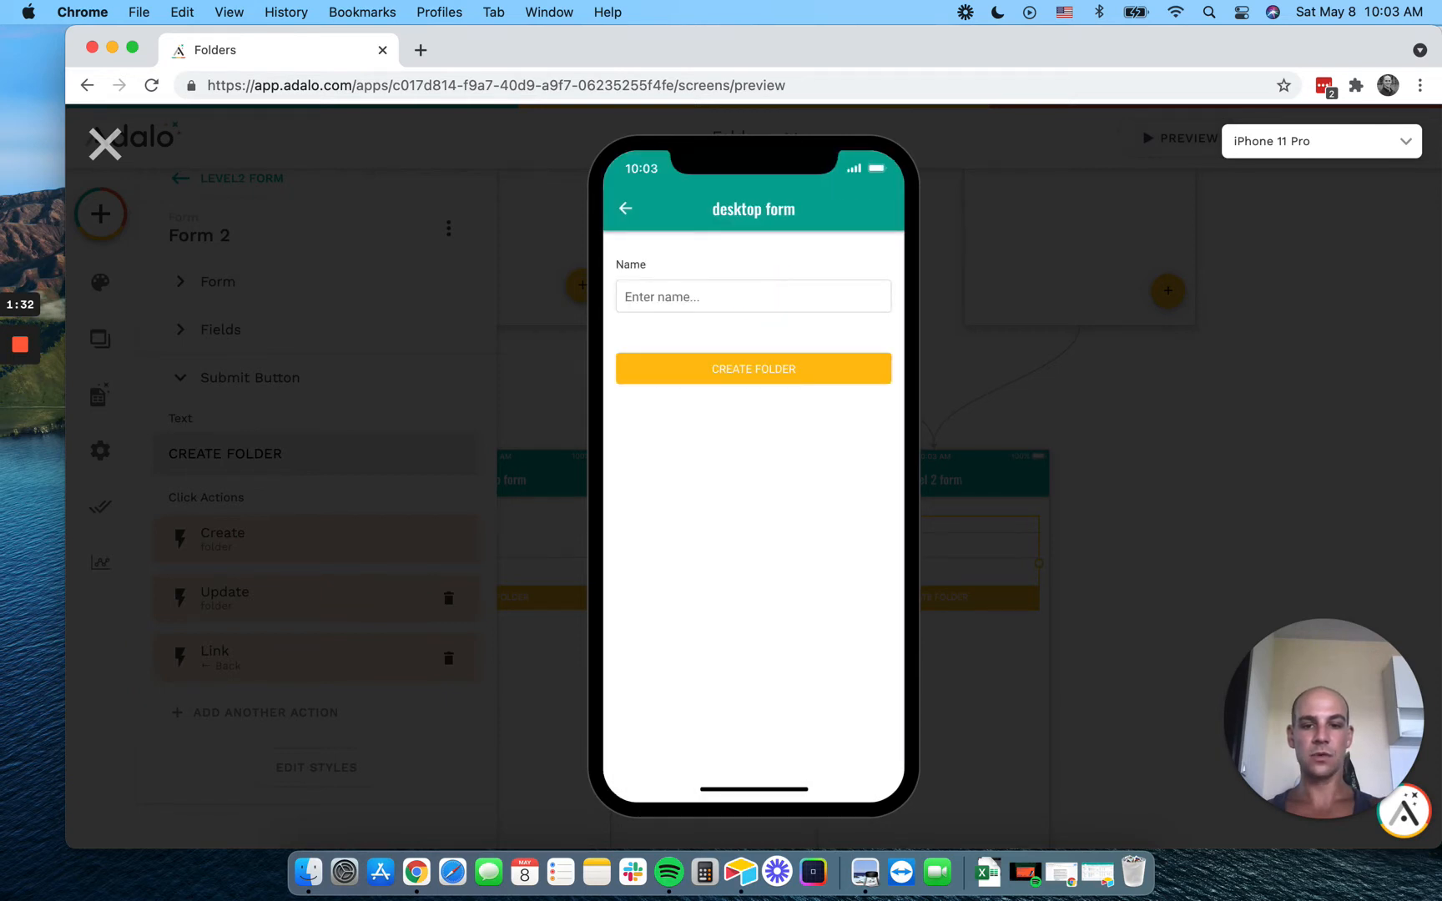
pyautogui.write('Desktop Folder 2')
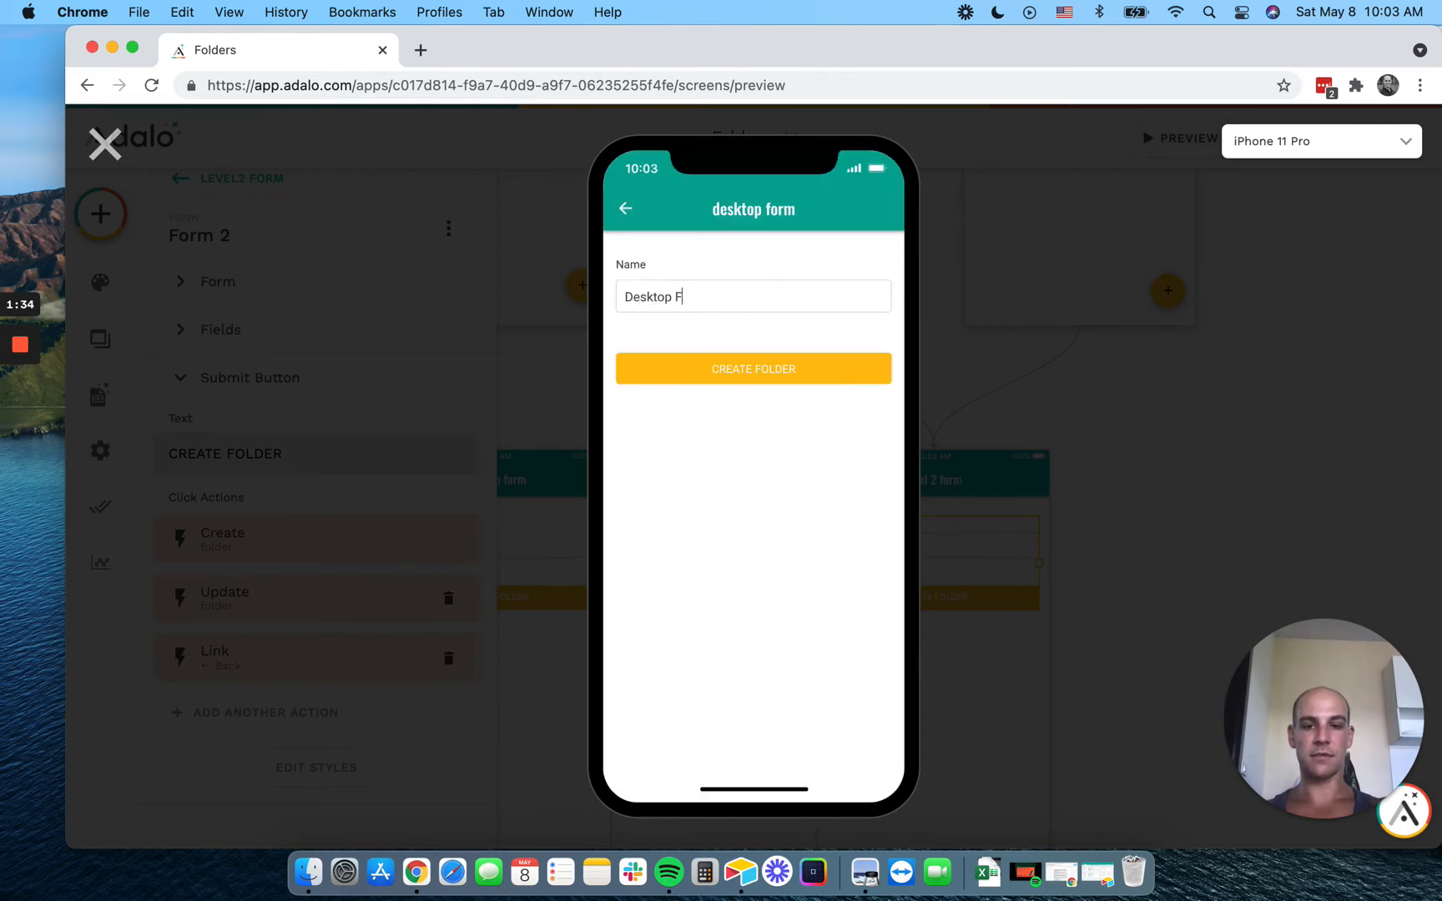
pyautogui.click(718, 377)
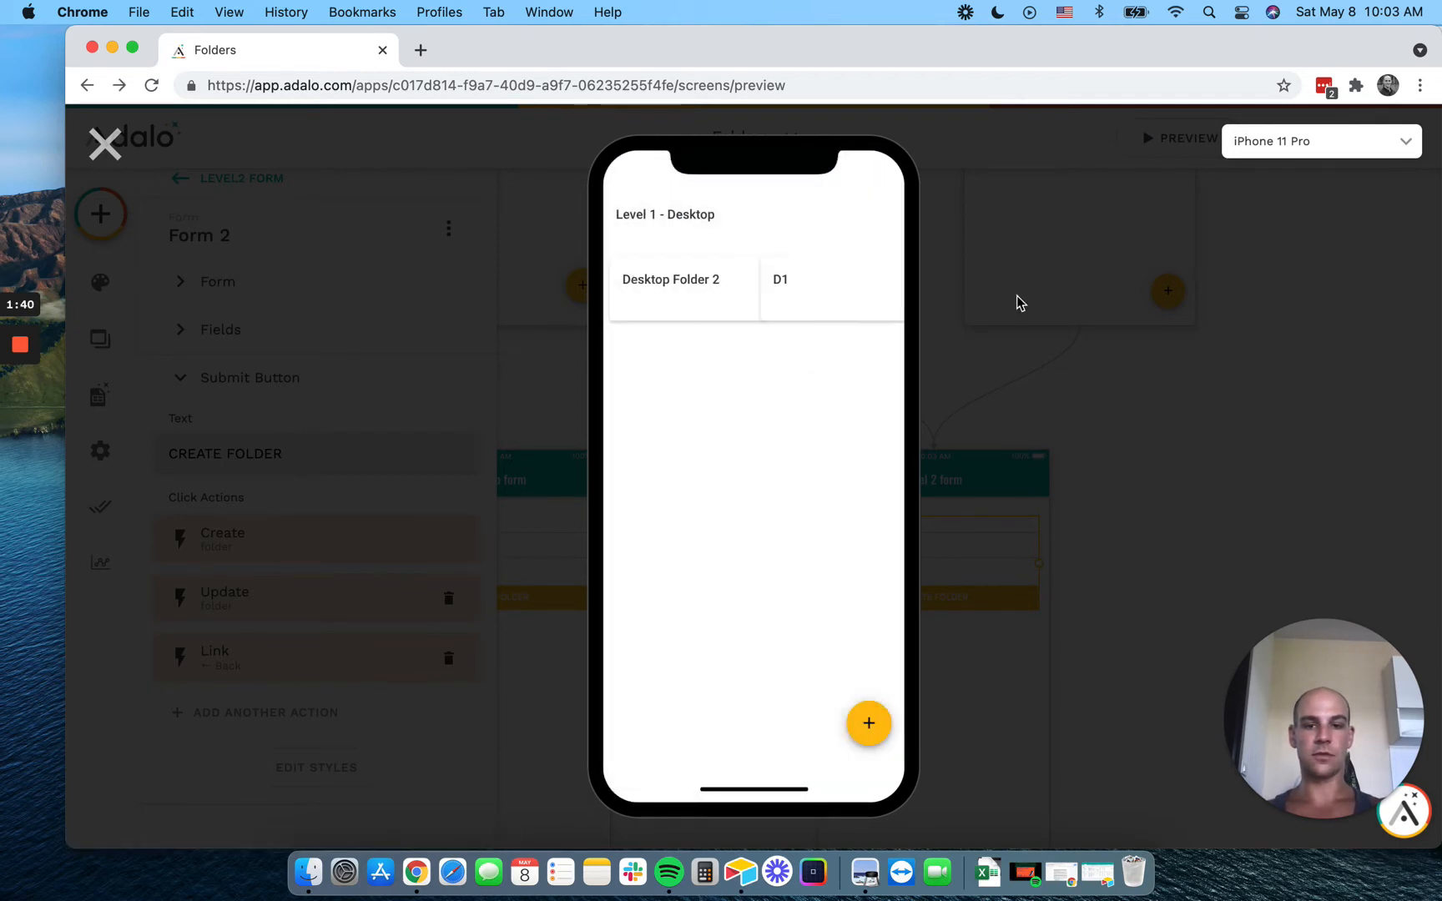
# Step: Open Desktop Folder 2 in the preview and create a subfolder named "Folder 1" inside it
pyautogui.click(654, 284)
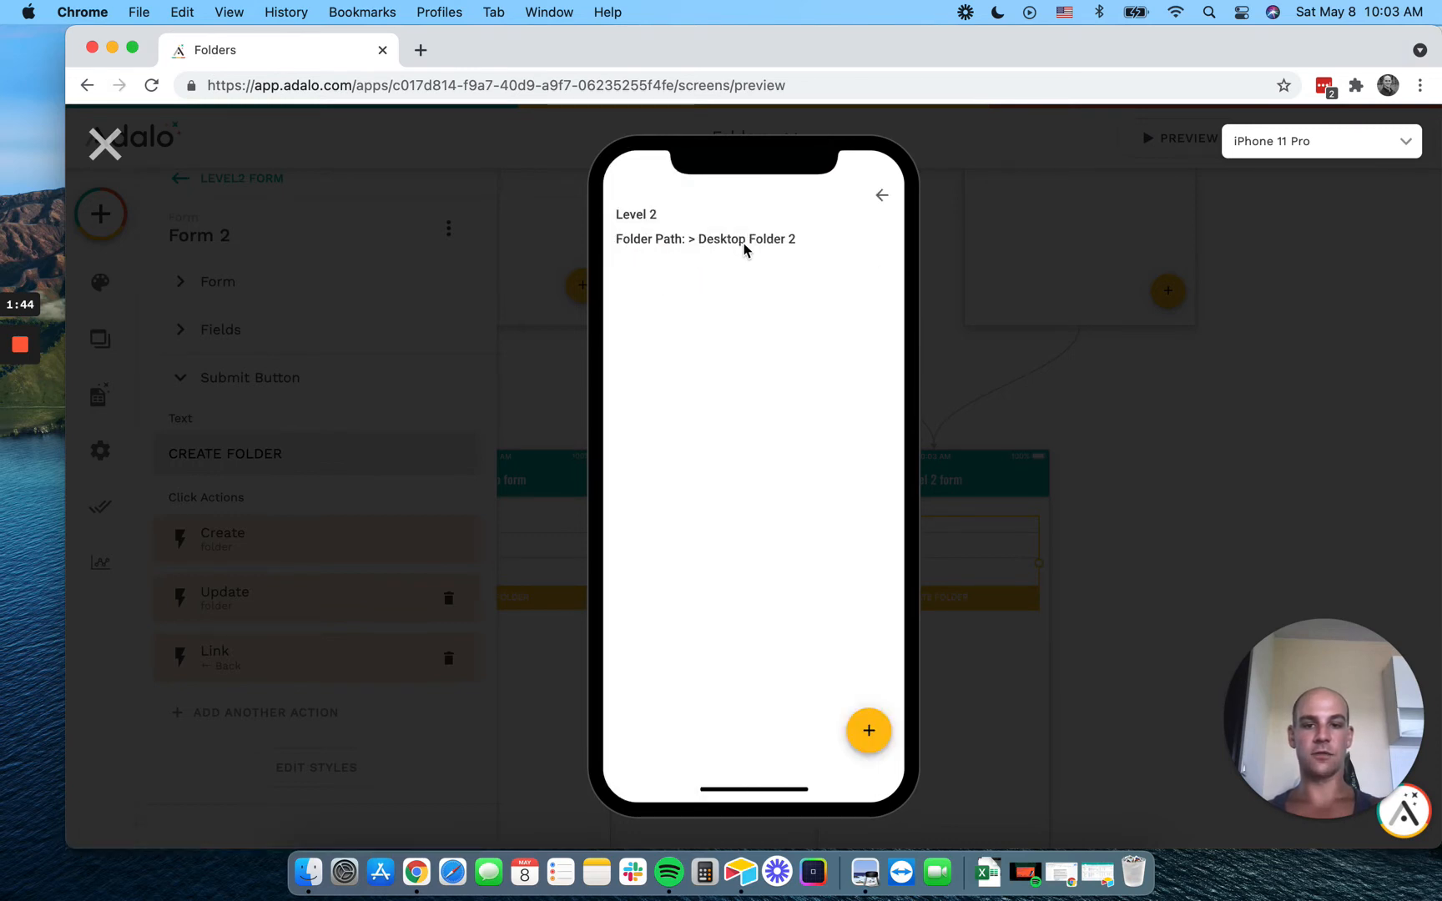
pyautogui.click(866, 727)
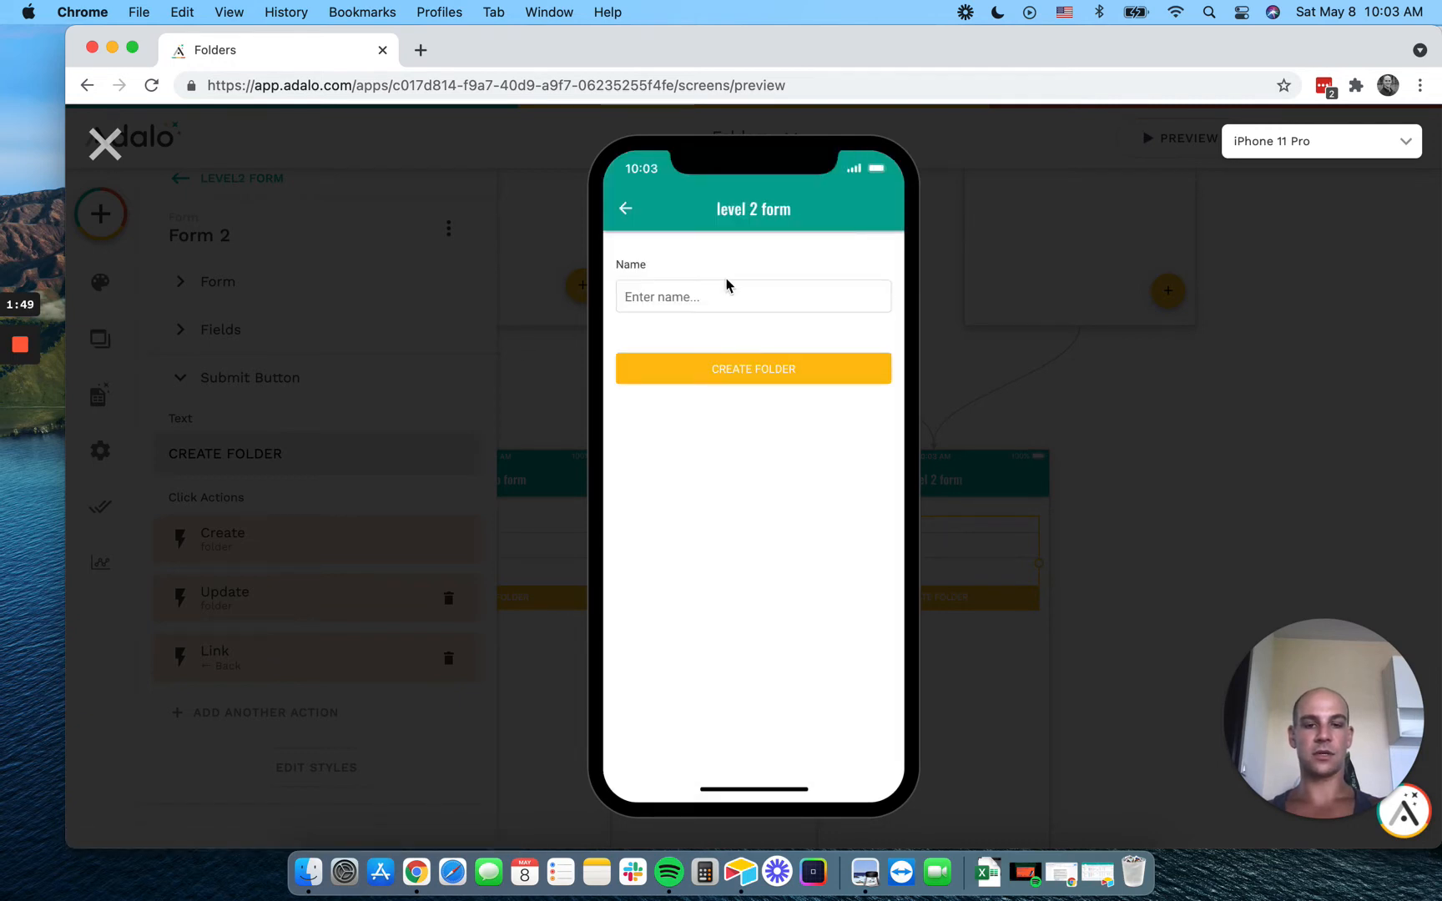
pyautogui.click(716, 299)
pyautogui.write('Fold')
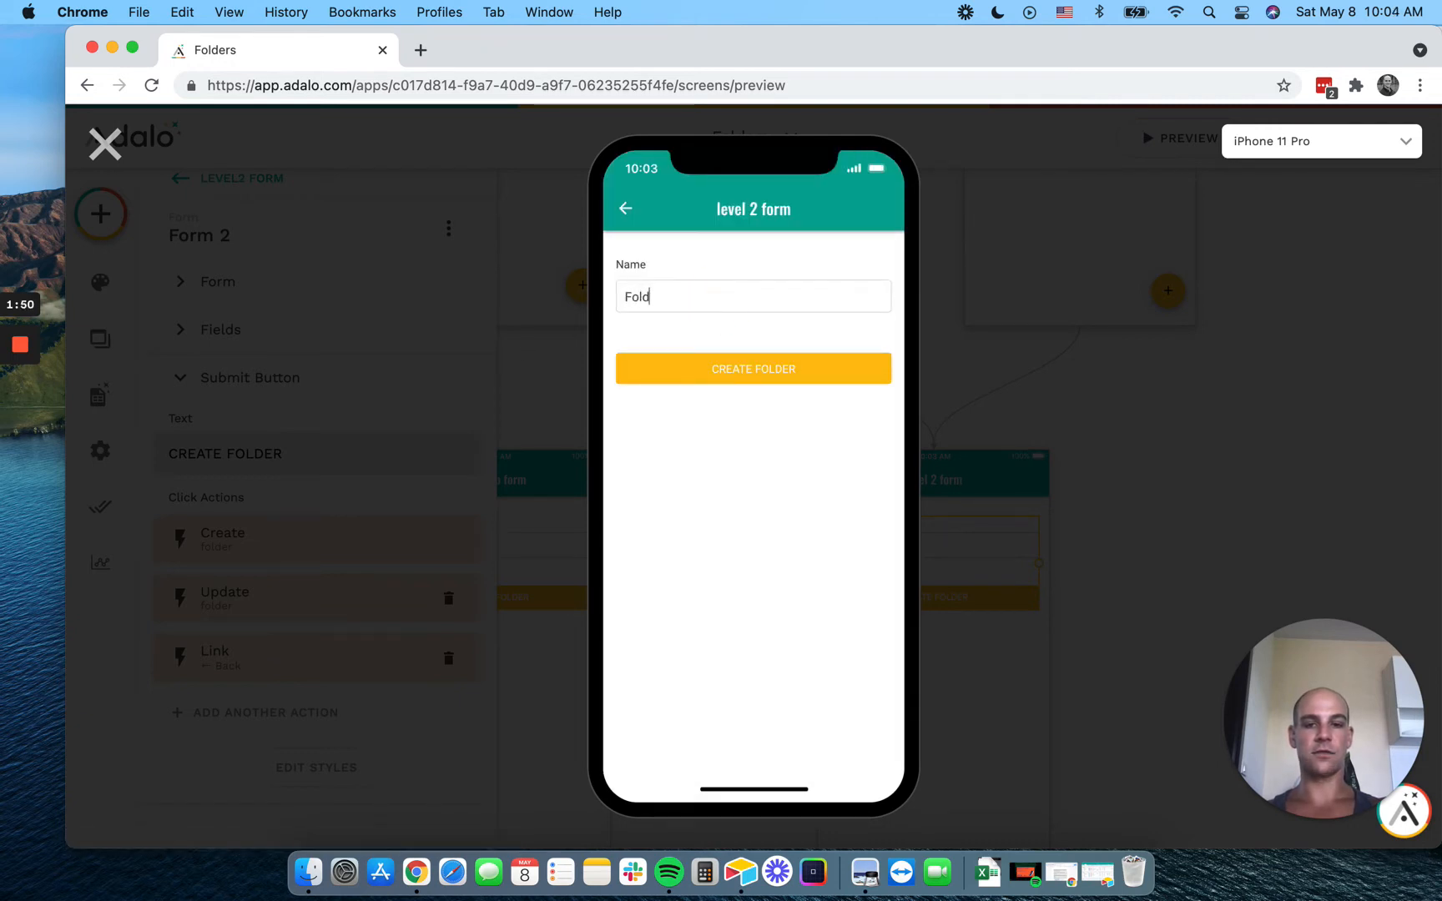
pyautogui.write('er 1')
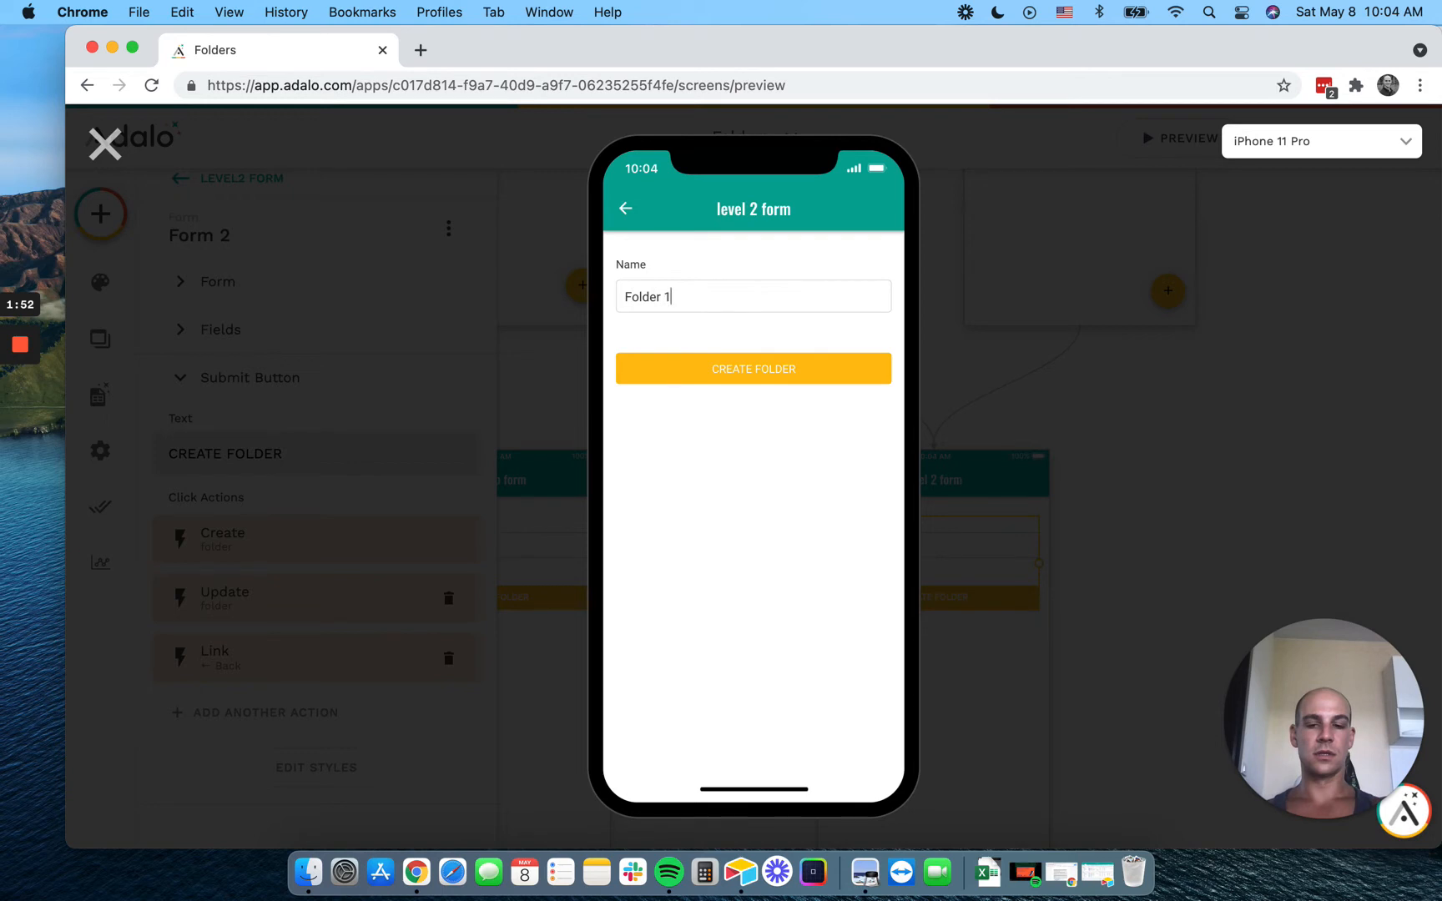
pyautogui.click(721, 379)
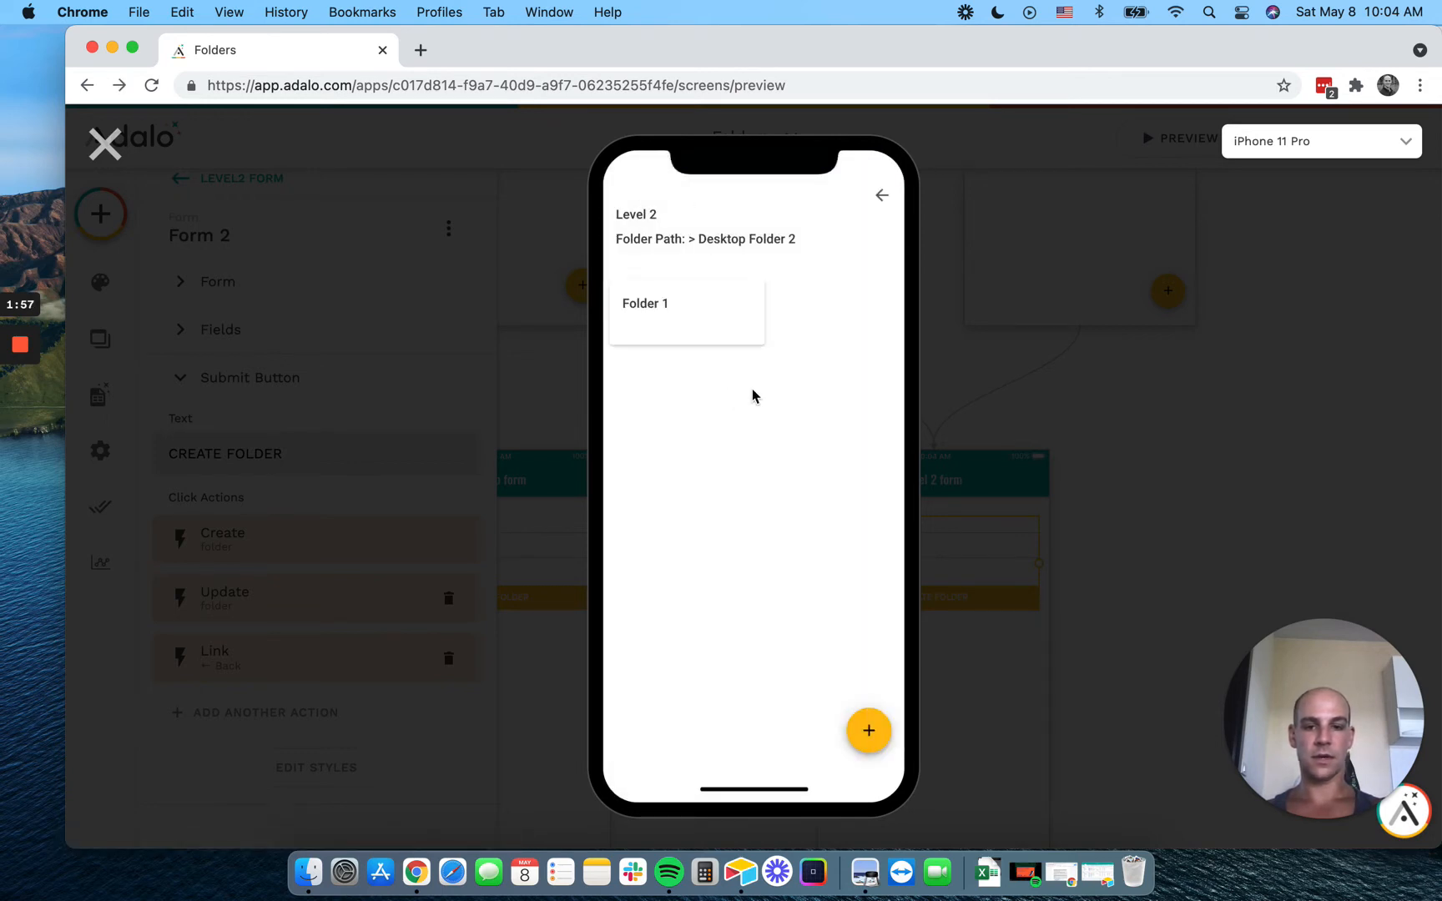
# Step: Open Folder 1 to check its folder path on the level 3 screen, and close the preview
pyautogui.click(659, 300)
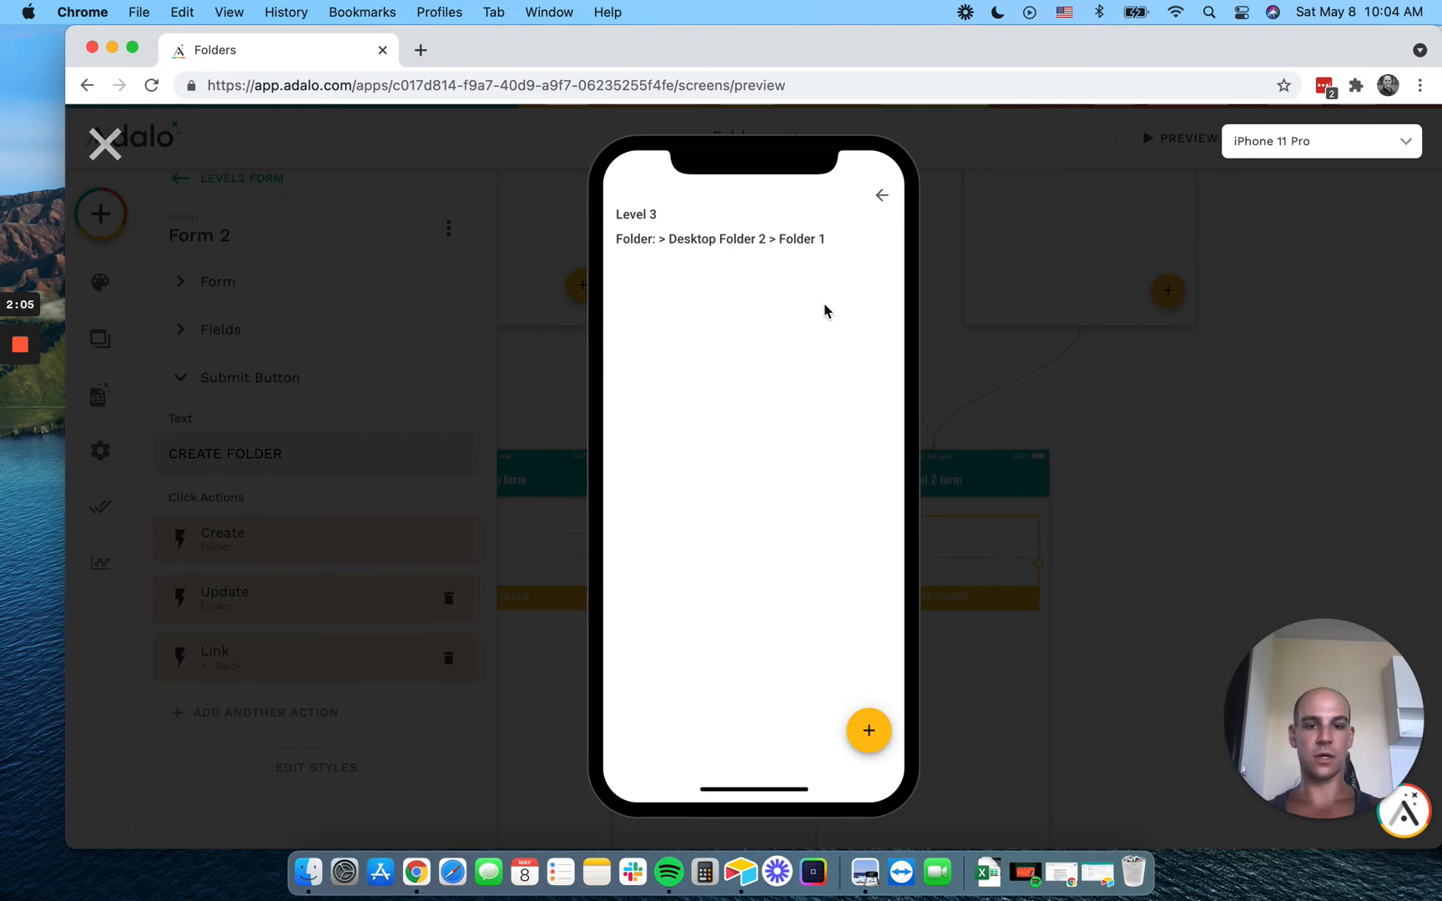
pyautogui.click(106, 145)
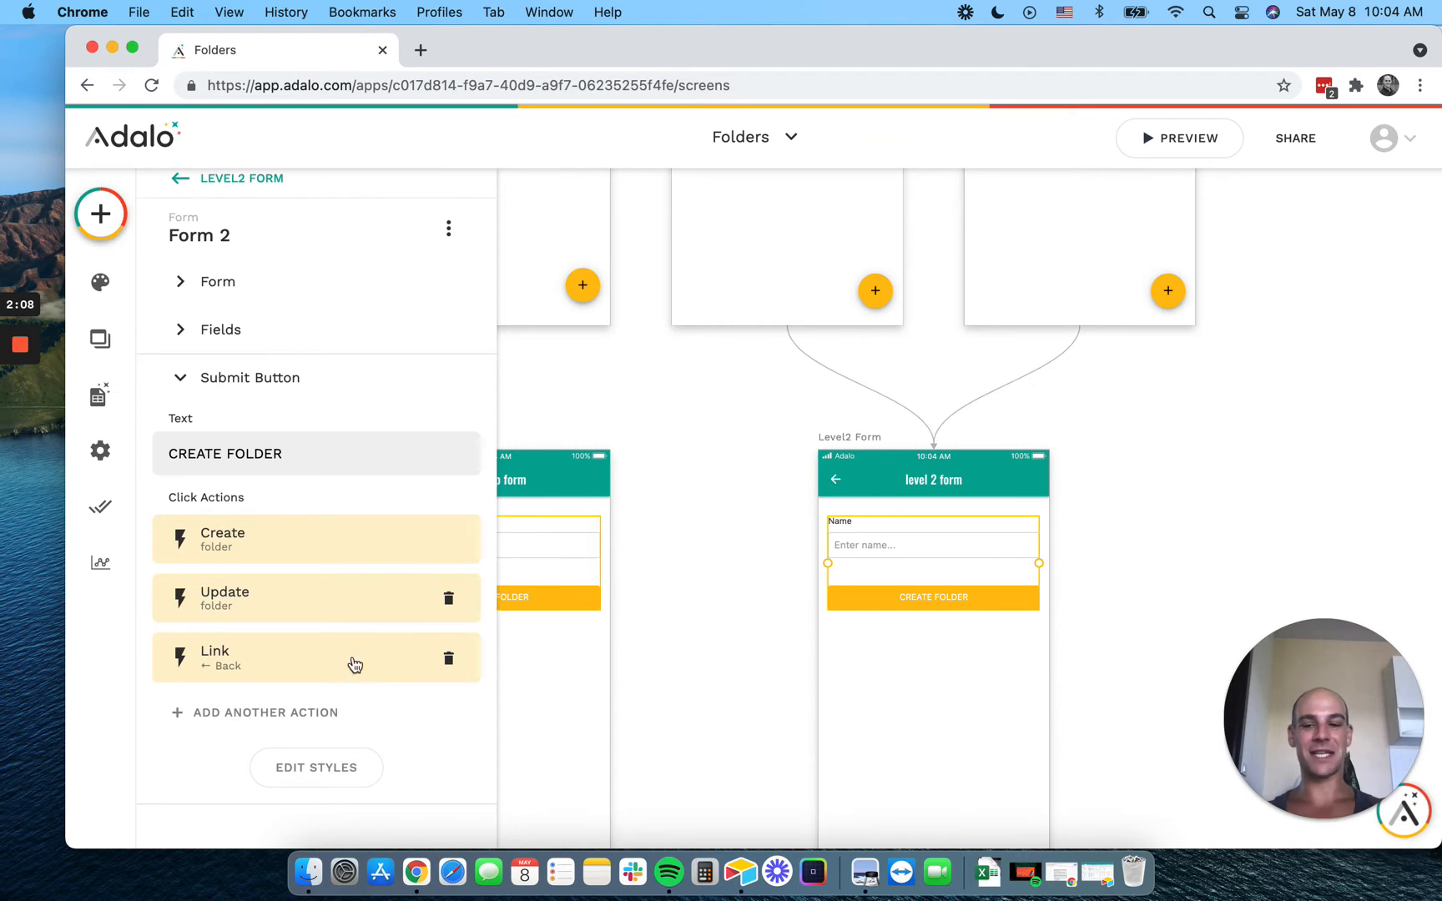
# Step: Deselect the Level2 Form's form component and open the app's database
pyautogui.click(701, 581)
pyautogui.scroll(1, 704, 583)
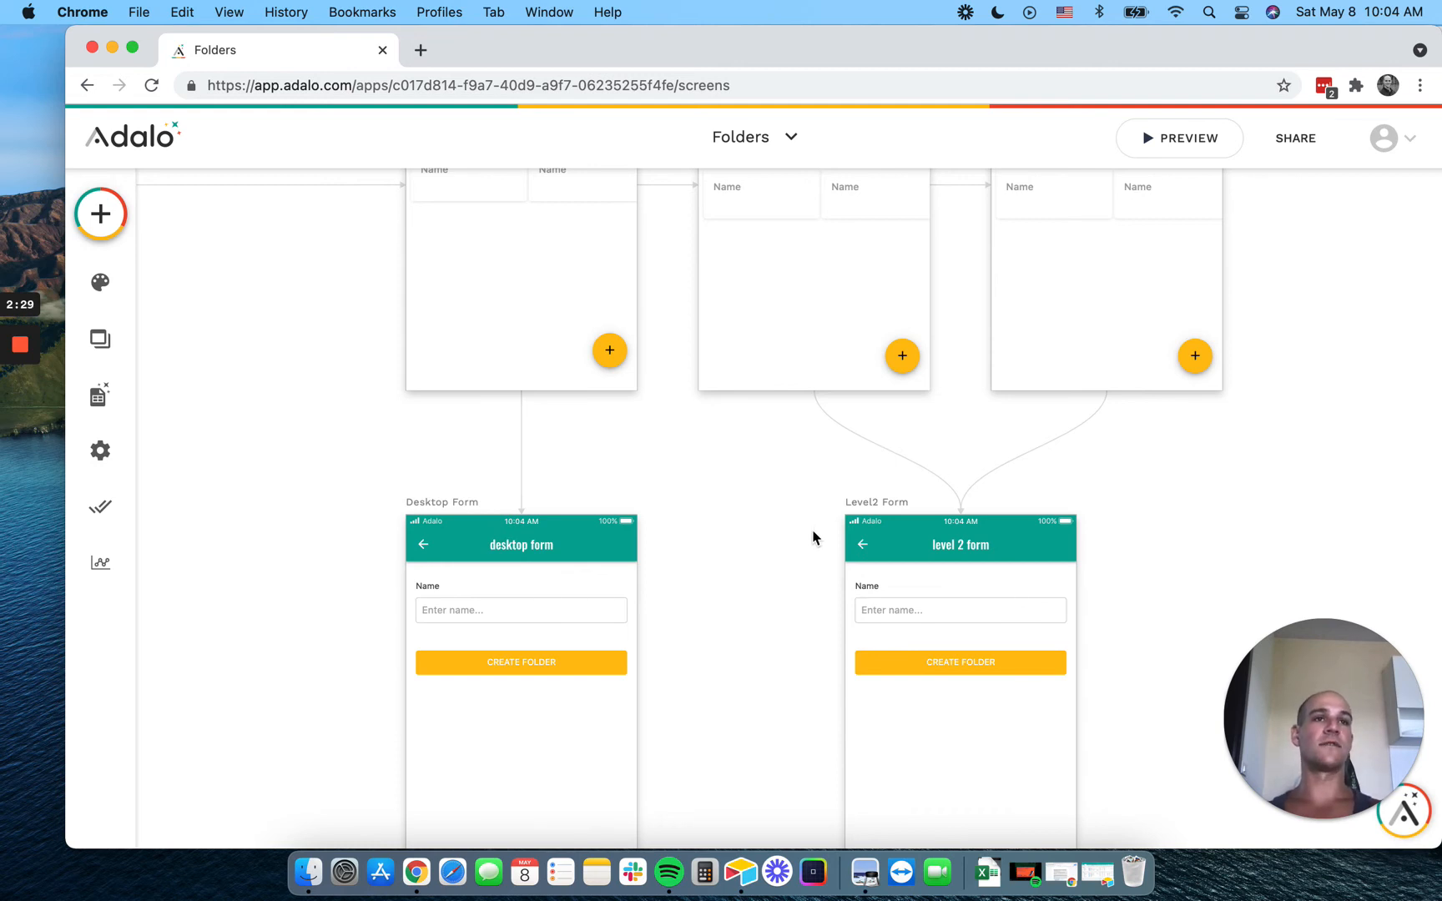
pyautogui.click(93, 402)
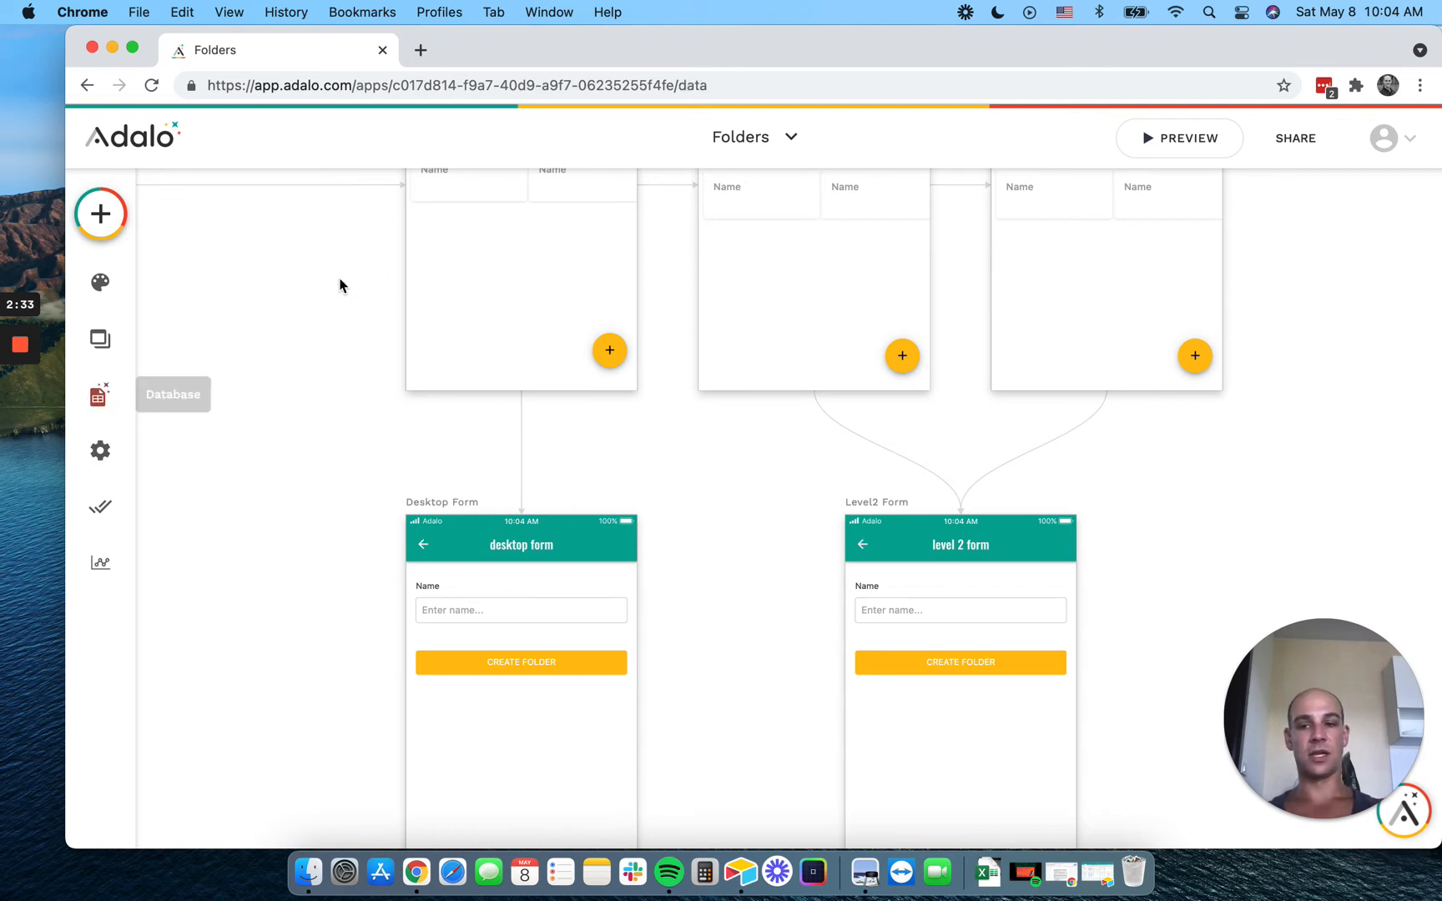